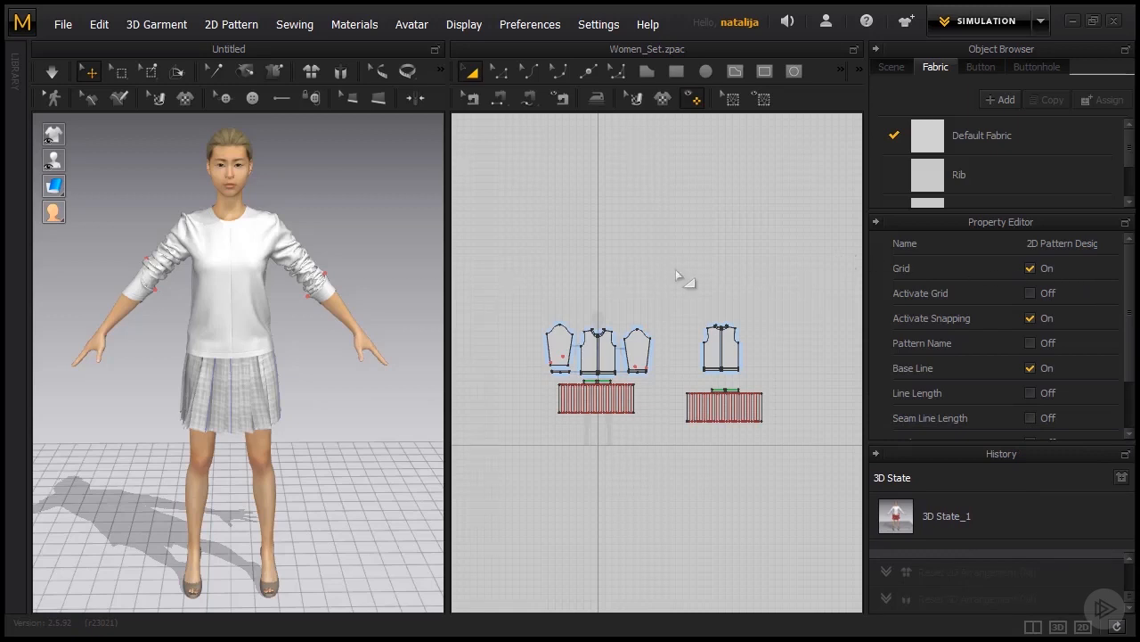
Turn the grid of the 2D pattern window off and back on.
{"action": "scroll", "coordinate": [676, 269], "scroll_direction": "up", "scroll_amount": 1}
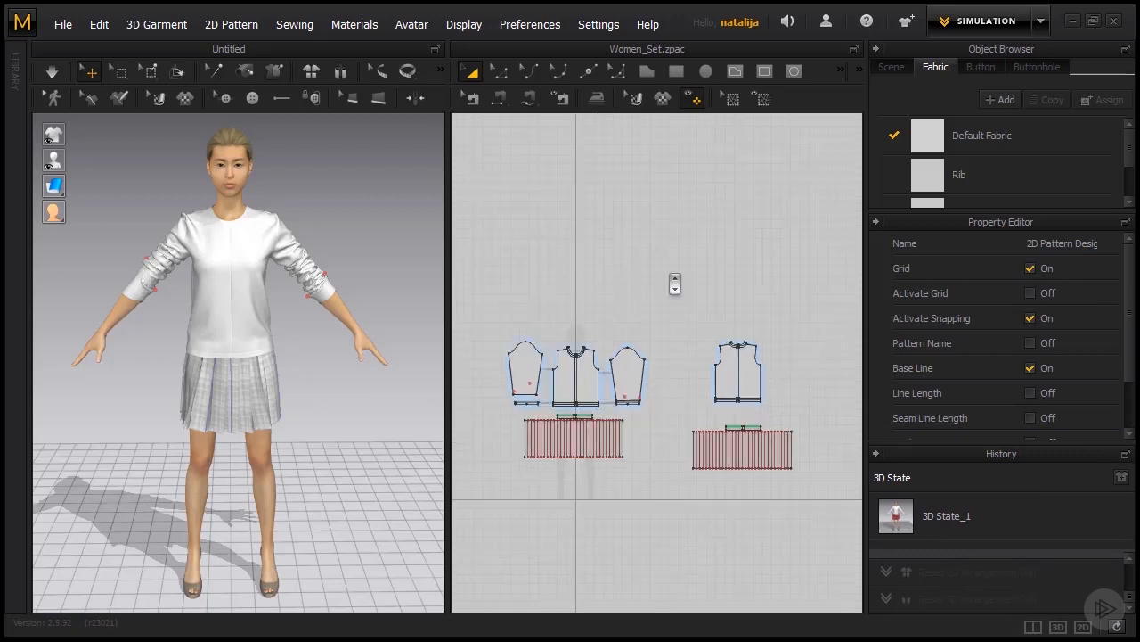
{"action": "left_click", "coordinate": [1031, 268]}
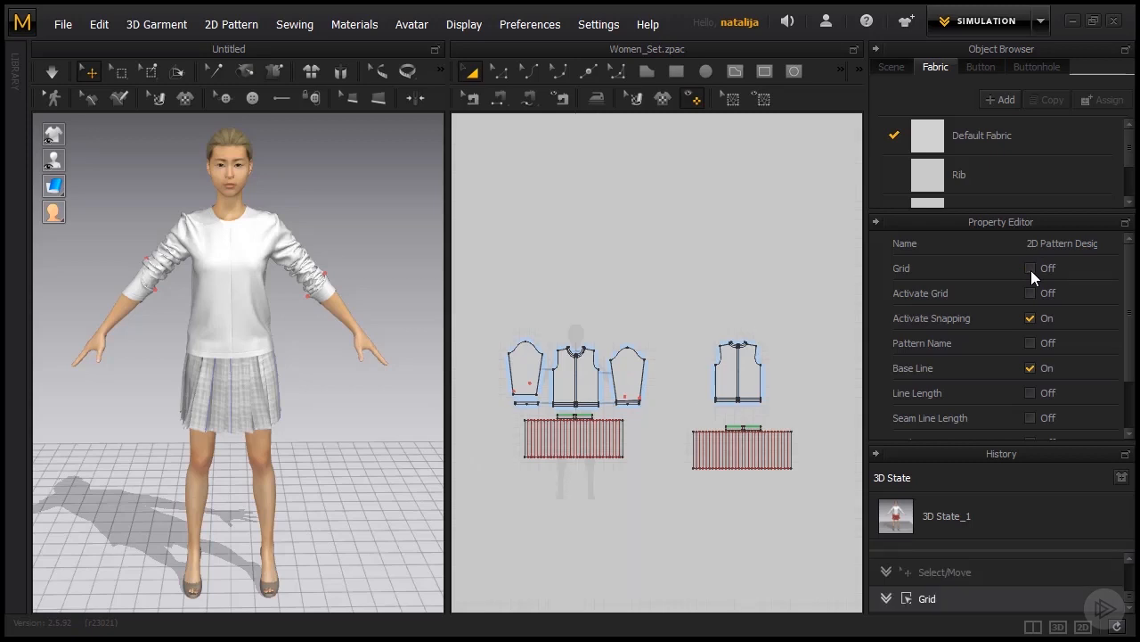
{"action": "left_click", "coordinate": [1030, 269]}
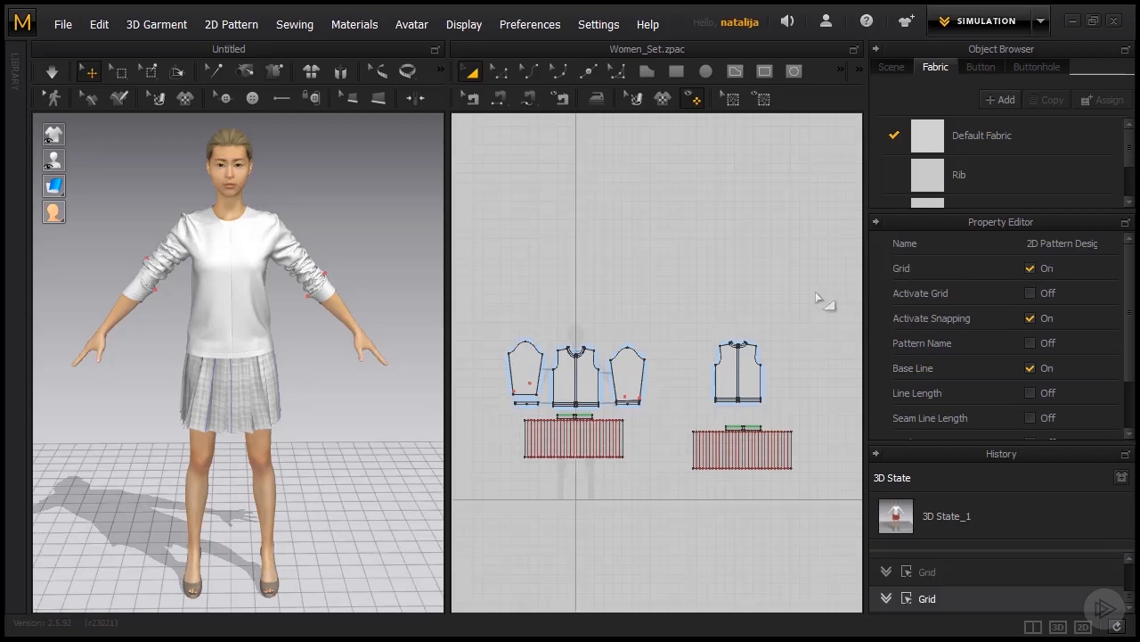
Turn on Activate Grid for the 2D pattern window and set the grid distance to 5 mm.
{"action": "left_click", "coordinate": [1031, 294]}
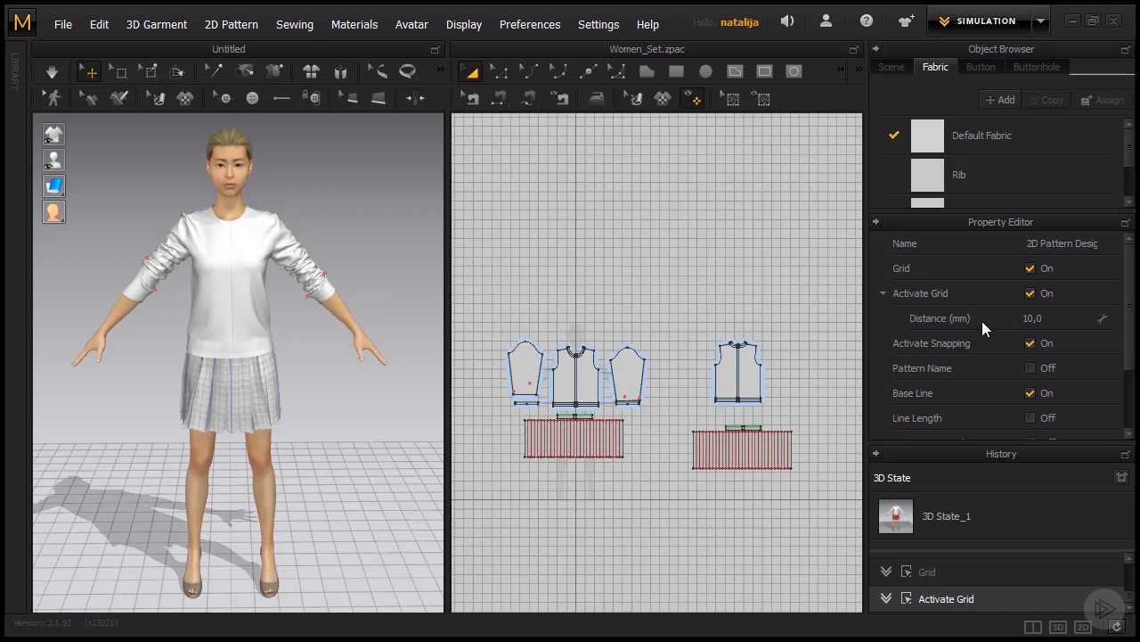
{"action": "left_click", "coordinate": [1053, 319]}
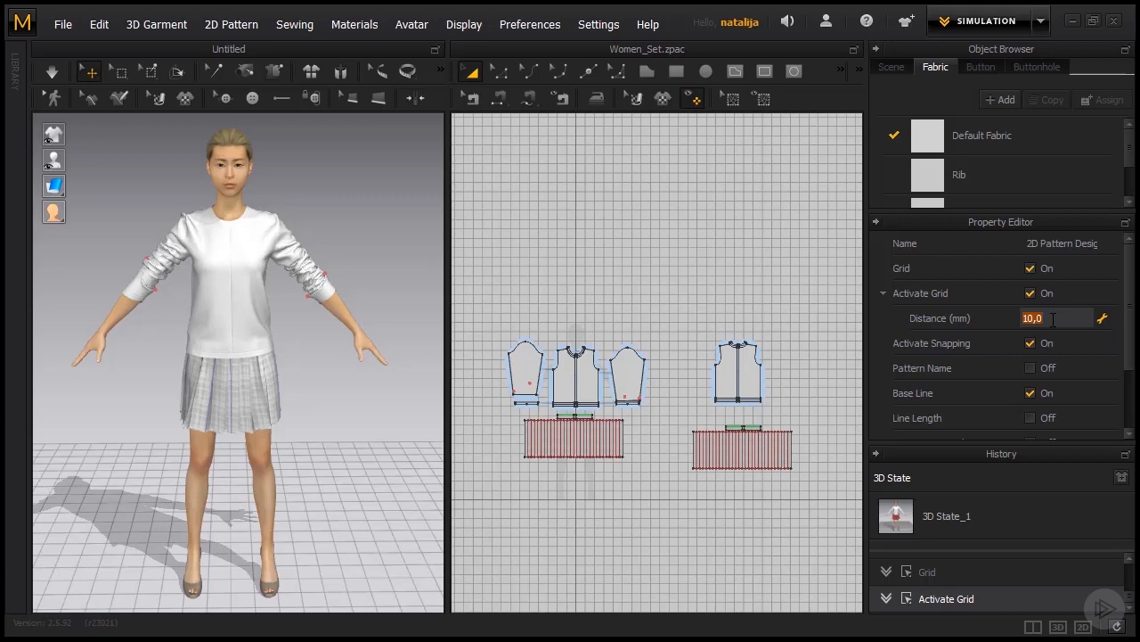
{"action": "type", "text": "5"}
{"action": "key", "text": "Return"}
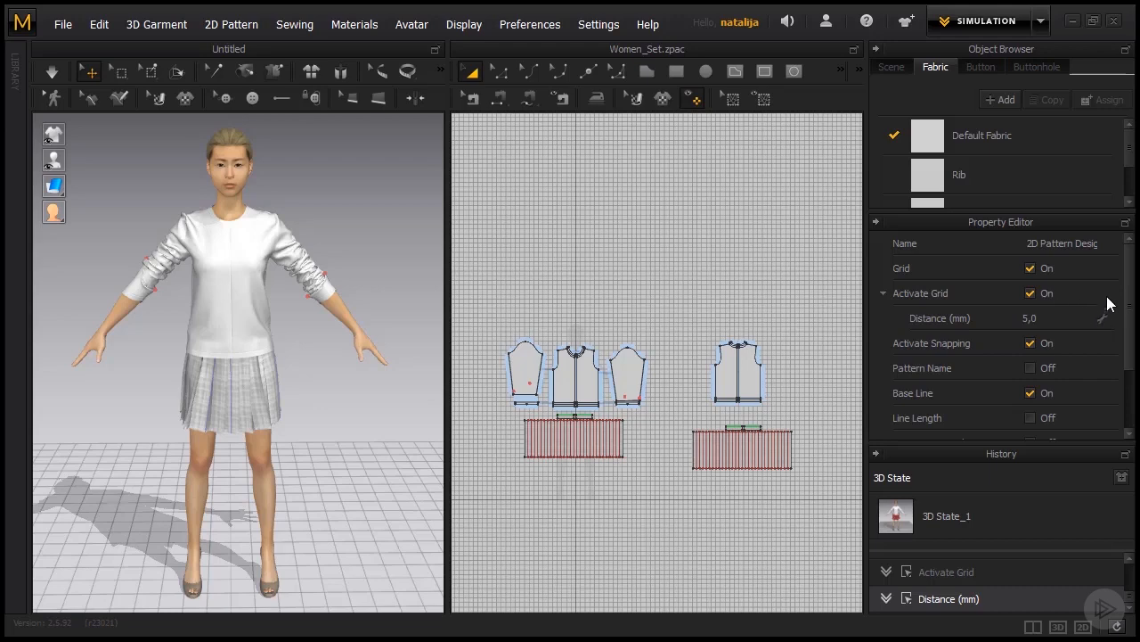
Turn on the line length display for the 2D patterns and inspect the lengths on the bodice, sleeve and skirt pieces.
{"action": "left_click_drag", "start_coordinate": [1130, 290], "coordinate": [1095, 337]}
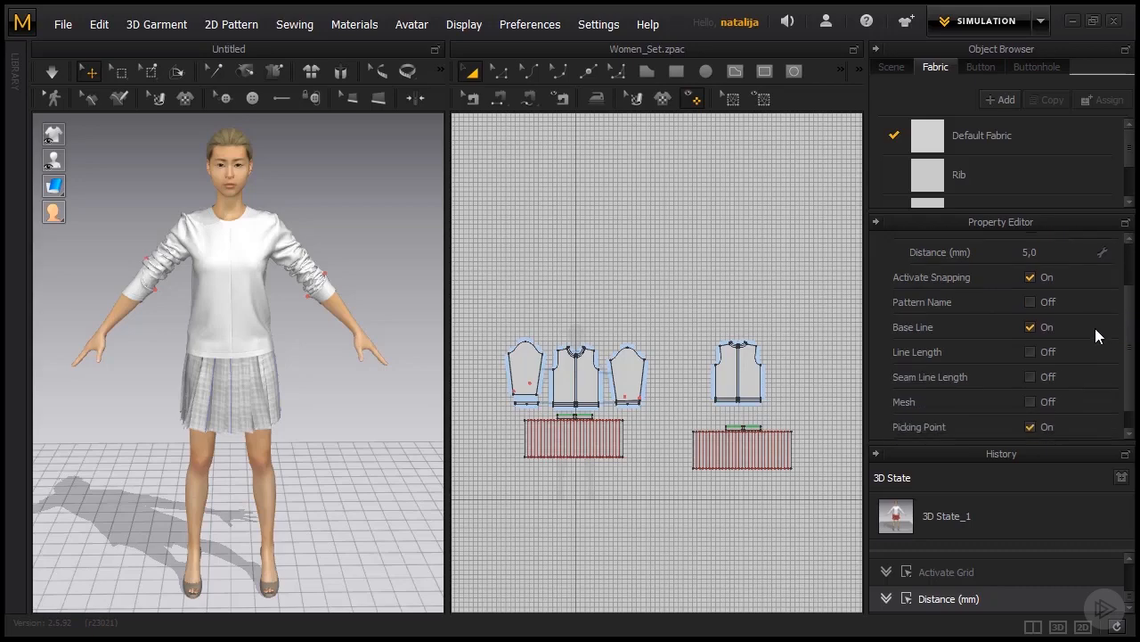
{"action": "left_click", "coordinate": [1031, 352]}
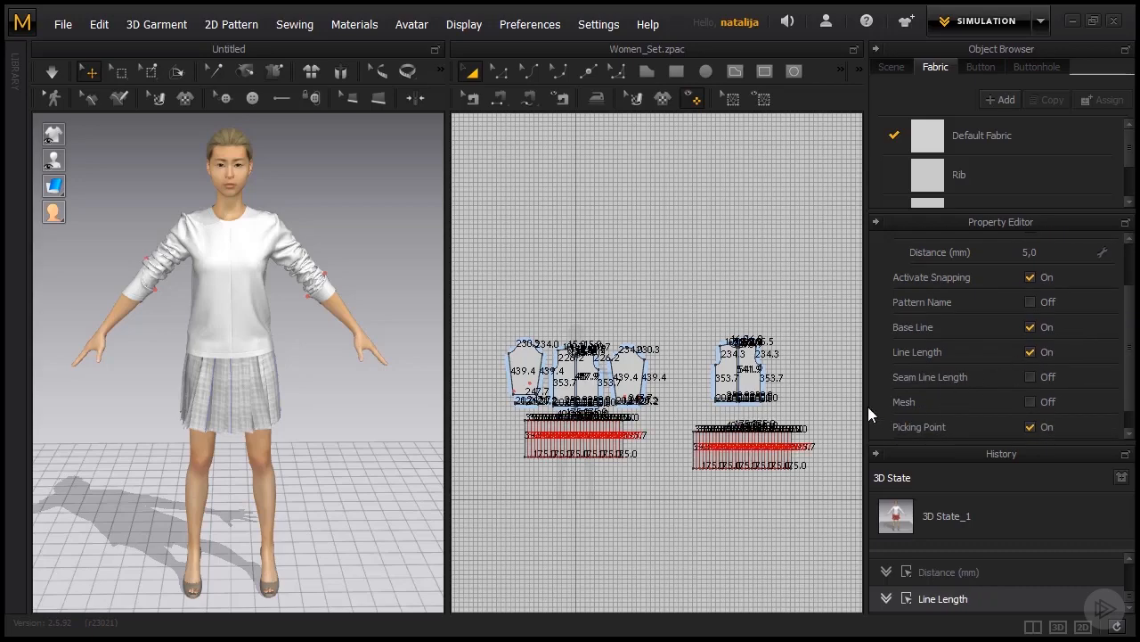
{"action": "scroll", "coordinate": [716, 381], "scroll_direction": "up", "scroll_amount": 6}
{"action": "middle_click_drag", "start_coordinate": [669, 361], "coordinate": [550, 355]}
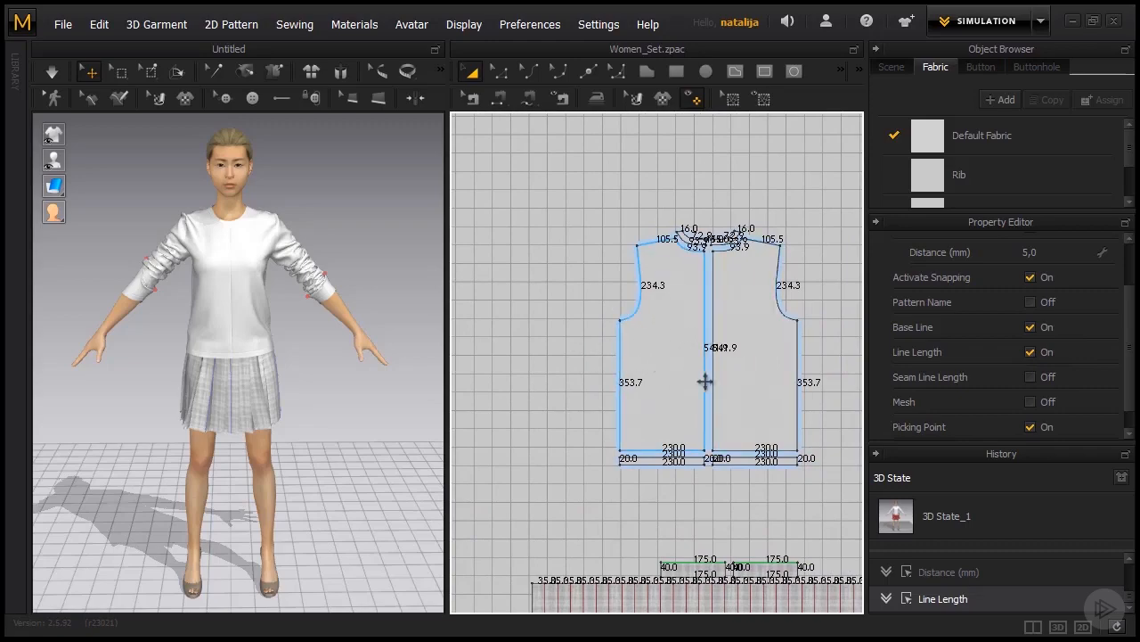
{"action": "scroll", "coordinate": [704, 381], "scroll_direction": "down", "scroll_amount": 5}
{"action": "scroll", "coordinate": [623, 388], "scroll_direction": "up", "scroll_amount": 3}
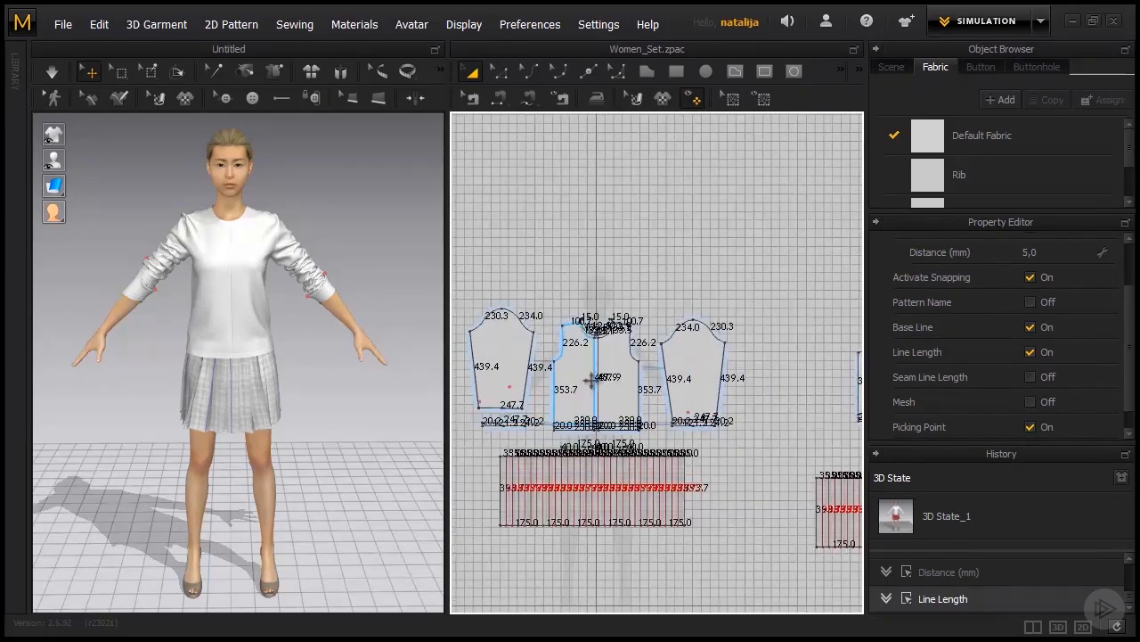
{"action": "scroll", "coordinate": [590, 380], "scroll_direction": "down", "scroll_amount": 2}
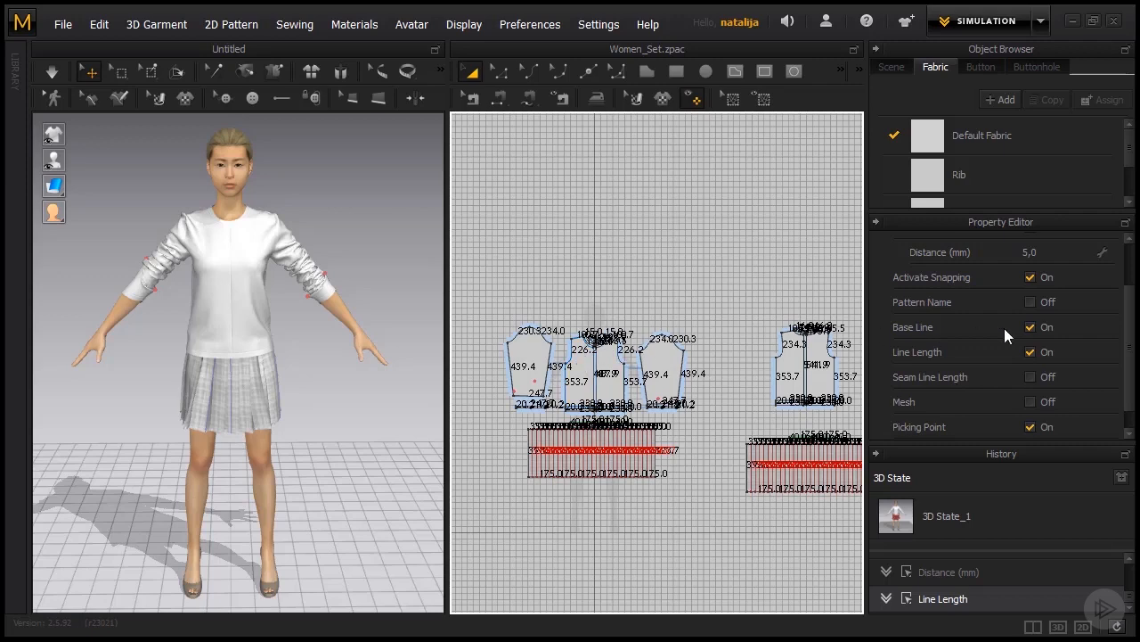
Set the active grid's distance in the 2D pattern window to 10 mm.
{"action": "scroll", "coordinate": [1129, 331], "scroll_direction": "up", "scroll_amount": 3}
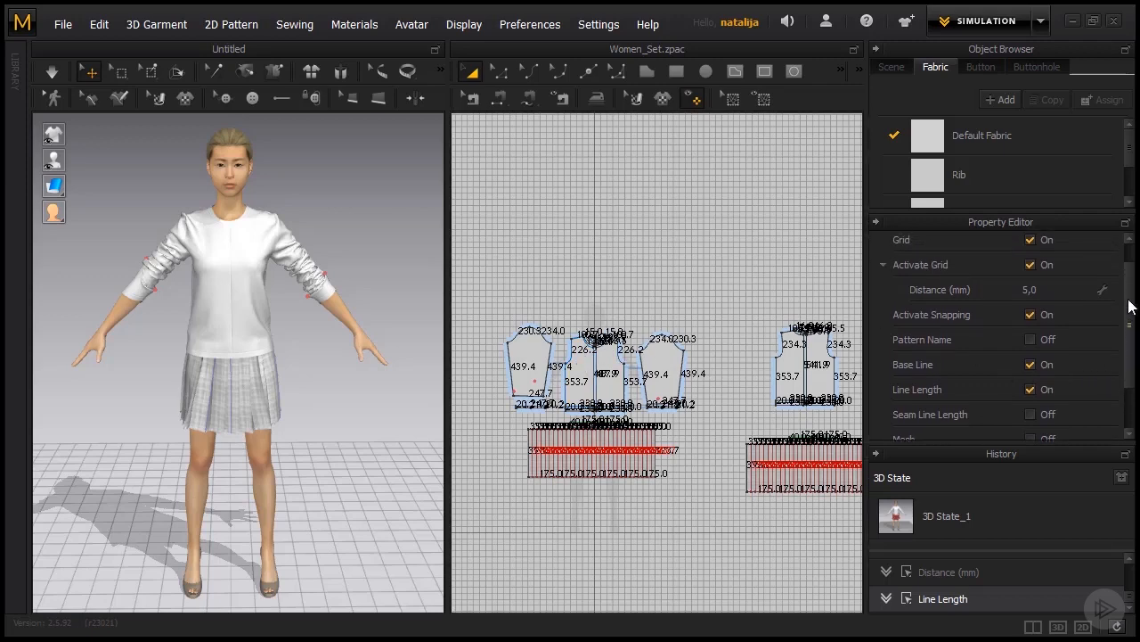
{"action": "left_click", "coordinate": [1054, 318]}
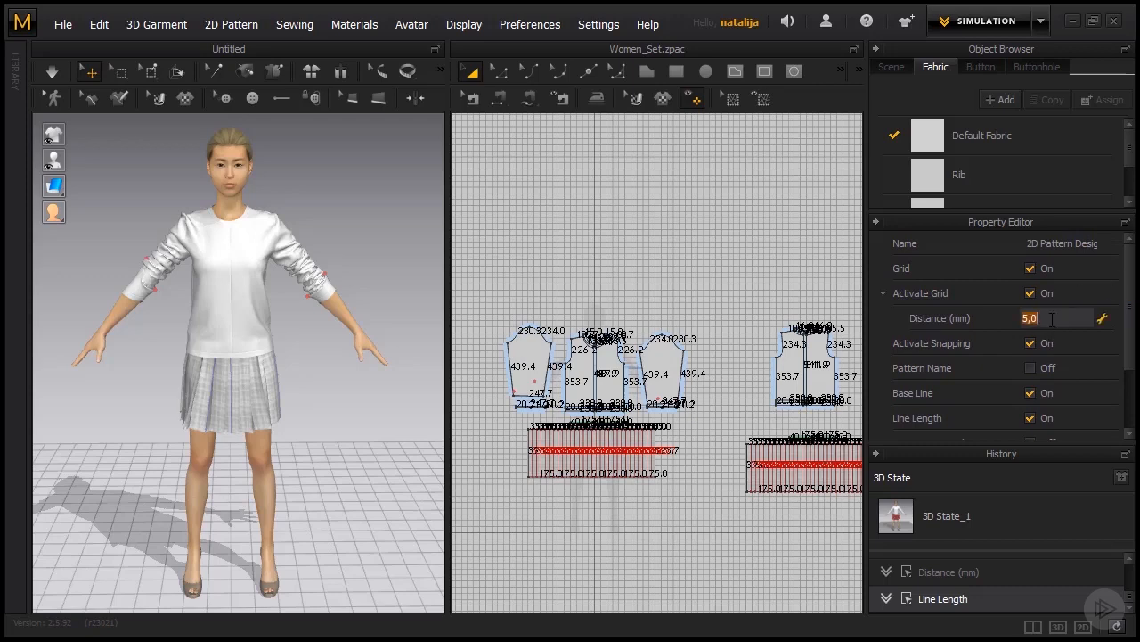
{"action": "type", "text": "10"}
{"action": "key", "text": "Return"}
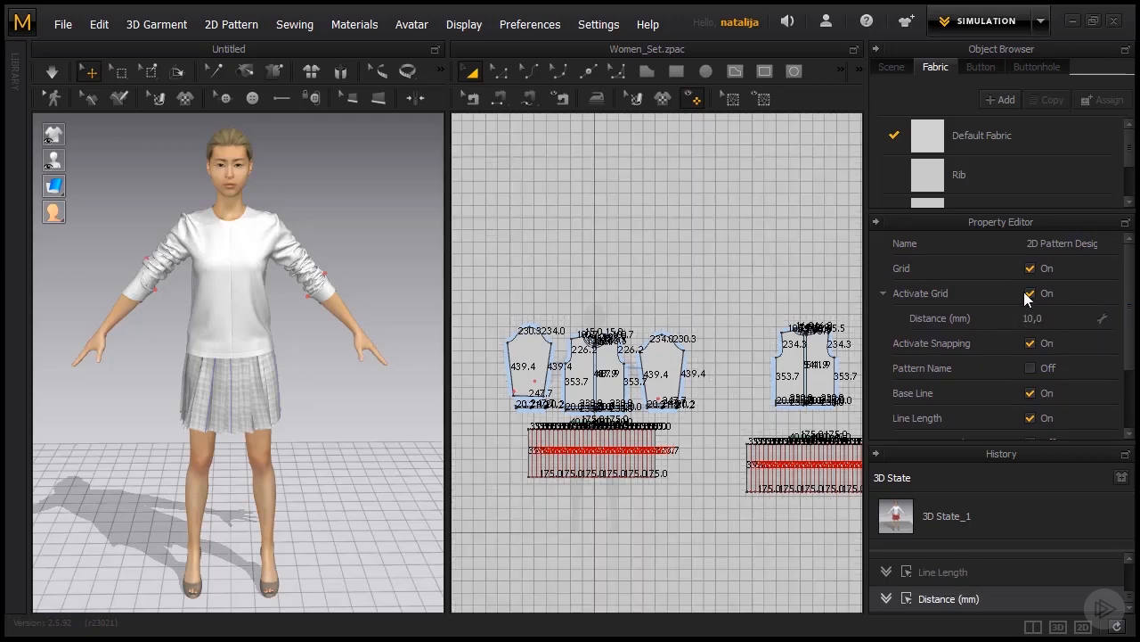
Turn off Activate Grid and hide the line lengths on the 2D patterns.
{"action": "left_click", "coordinate": [1029, 293]}
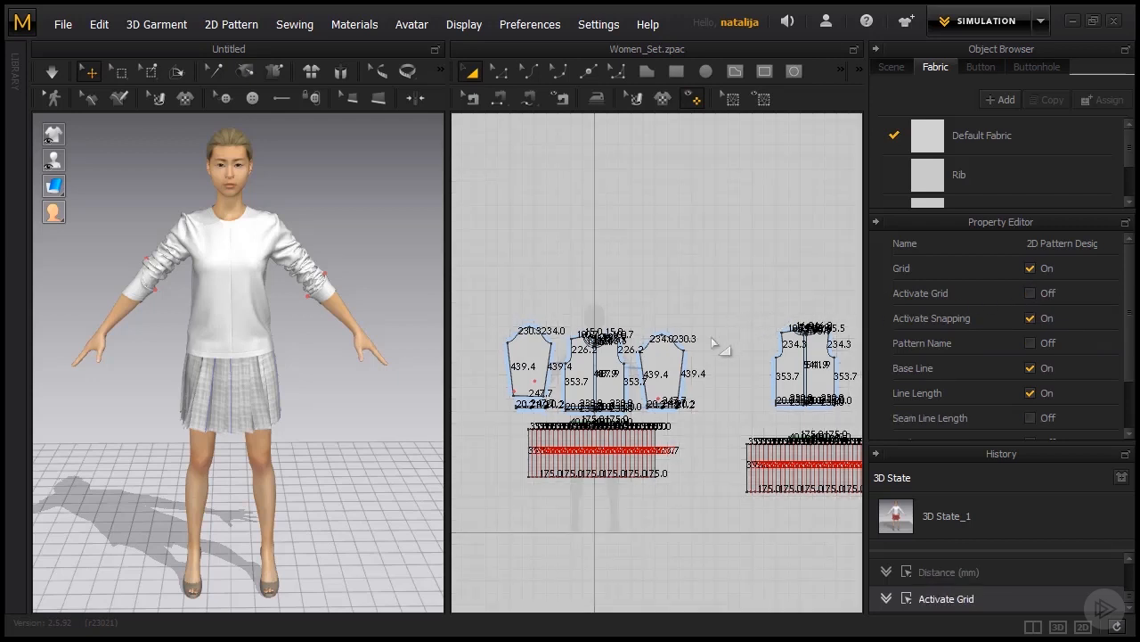
{"action": "key", "text": "shift+z"}
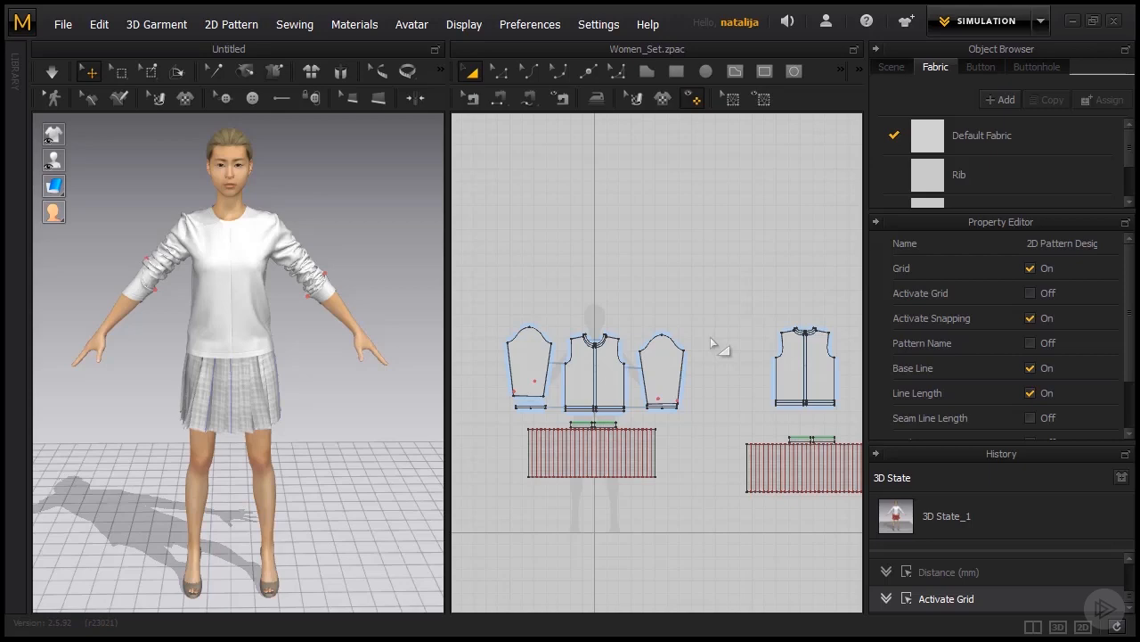
Show the light controller in the 3D scene, select the light and make its full list of properties visible.
{"action": "left_click", "coordinate": [461, 27]}
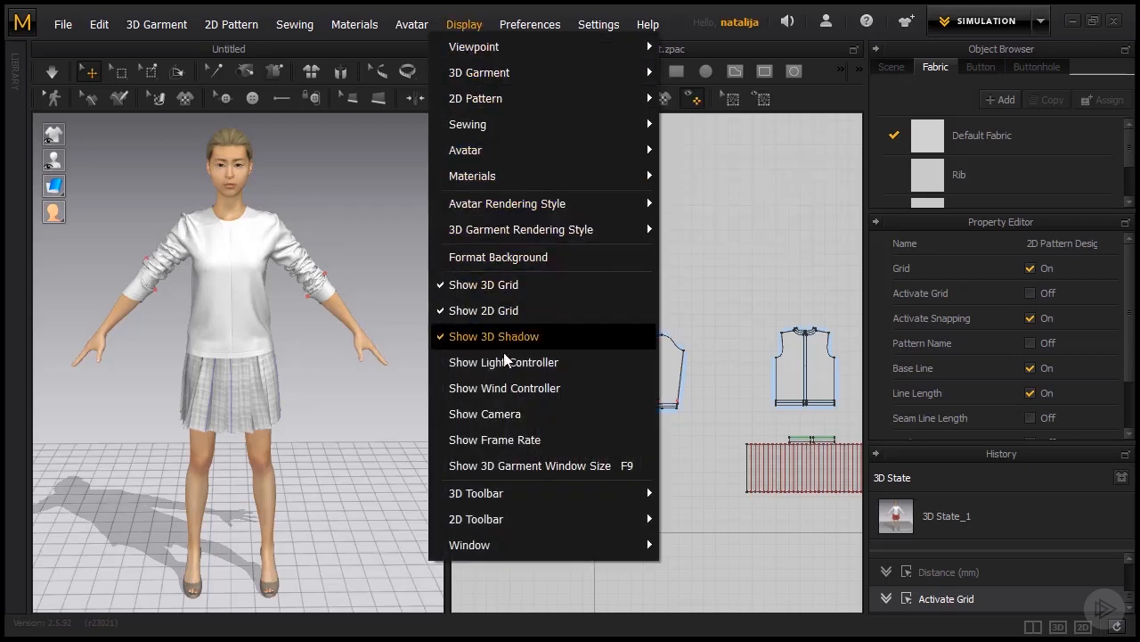
{"action": "left_click", "coordinate": [531, 367]}
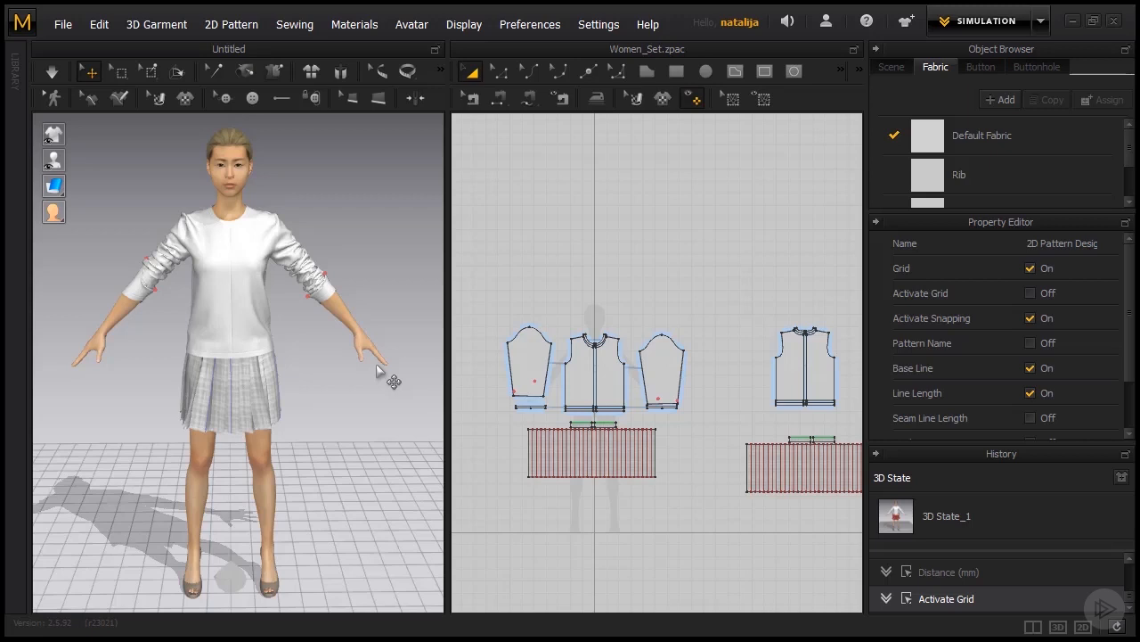
{"action": "scroll", "coordinate": [322, 344], "scroll_direction": "down", "scroll_amount": 6}
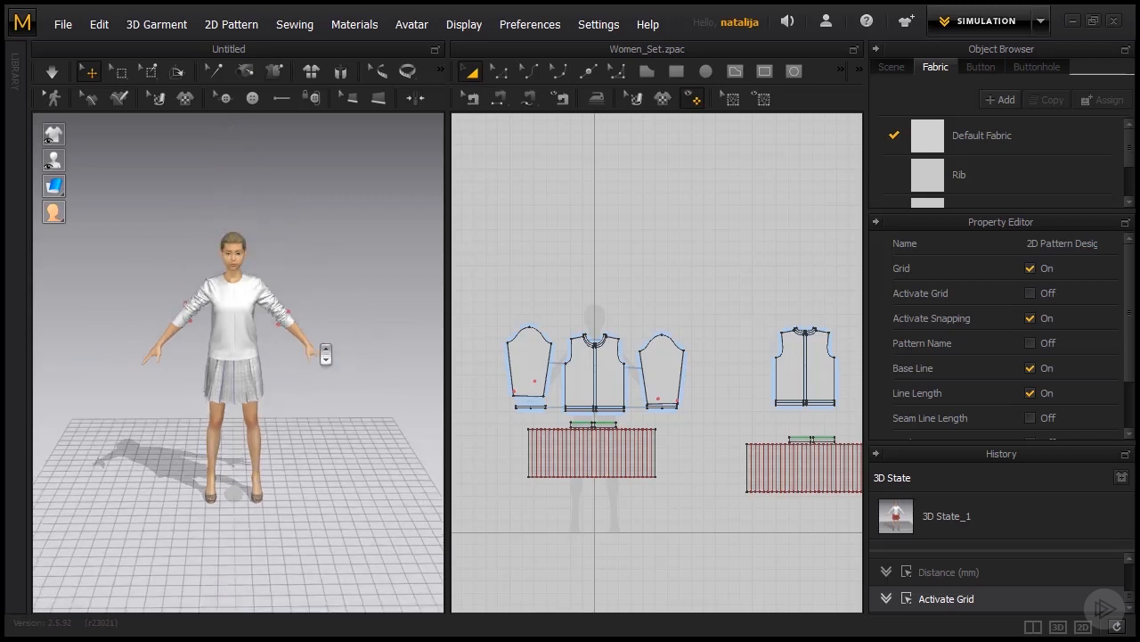
{"action": "scroll", "coordinate": [331, 334], "scroll_direction": "down", "scroll_amount": 3}
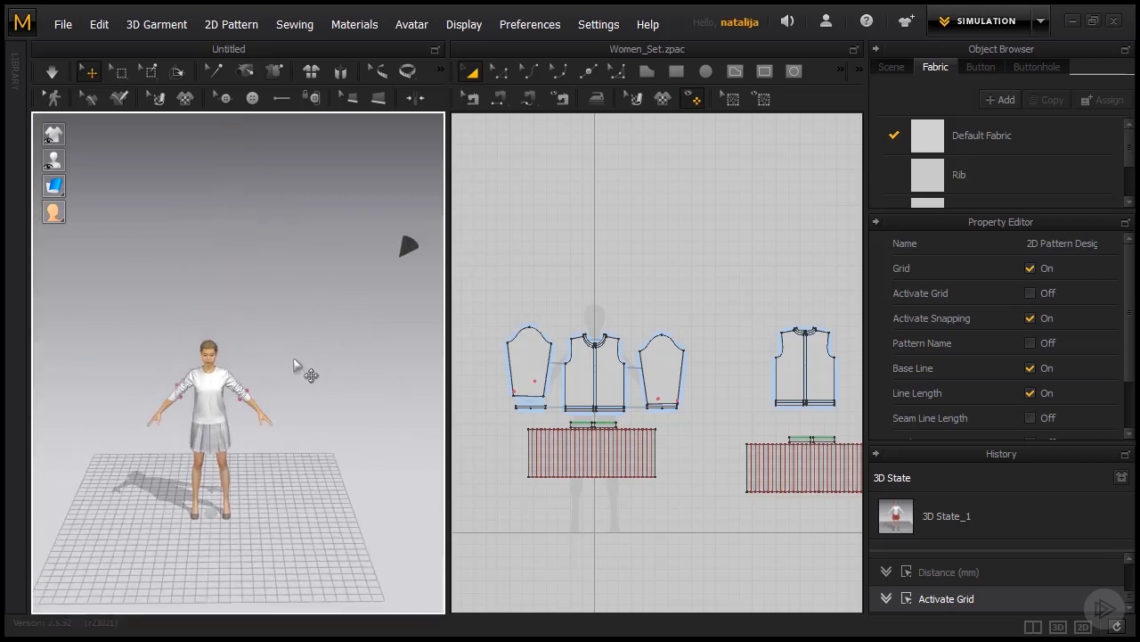
{"action": "middle_click_drag", "start_coordinate": [293, 358], "coordinate": [298, 331]}
{"action": "left_click", "coordinate": [407, 225]}
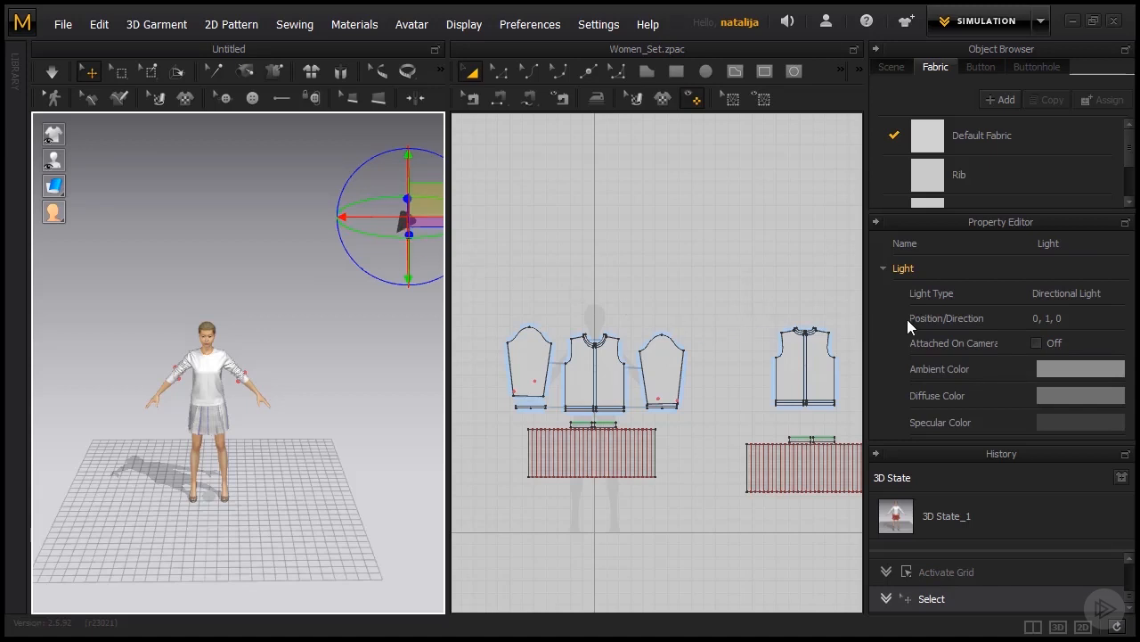
{"action": "left_click_drag", "start_coordinate": [904, 442], "coordinate": [901, 470]}
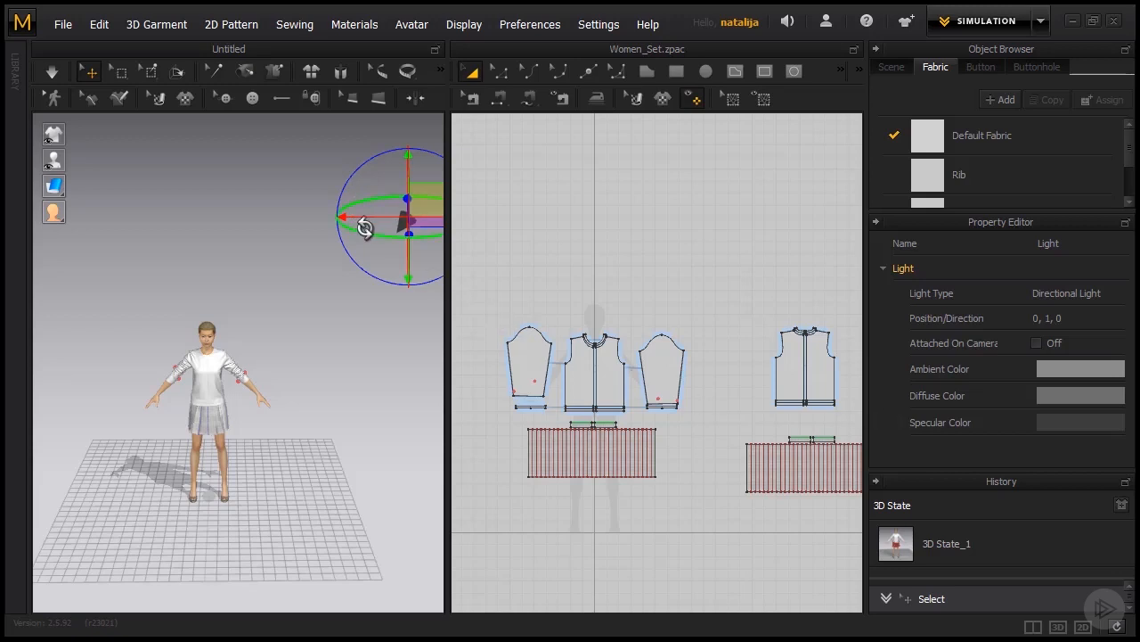
Examine the coordinate options available for the 3D gizmo, leaving the current choice as it is.
{"action": "right_click_drag", "start_coordinate": [328, 279], "coordinate": [357, 277]}
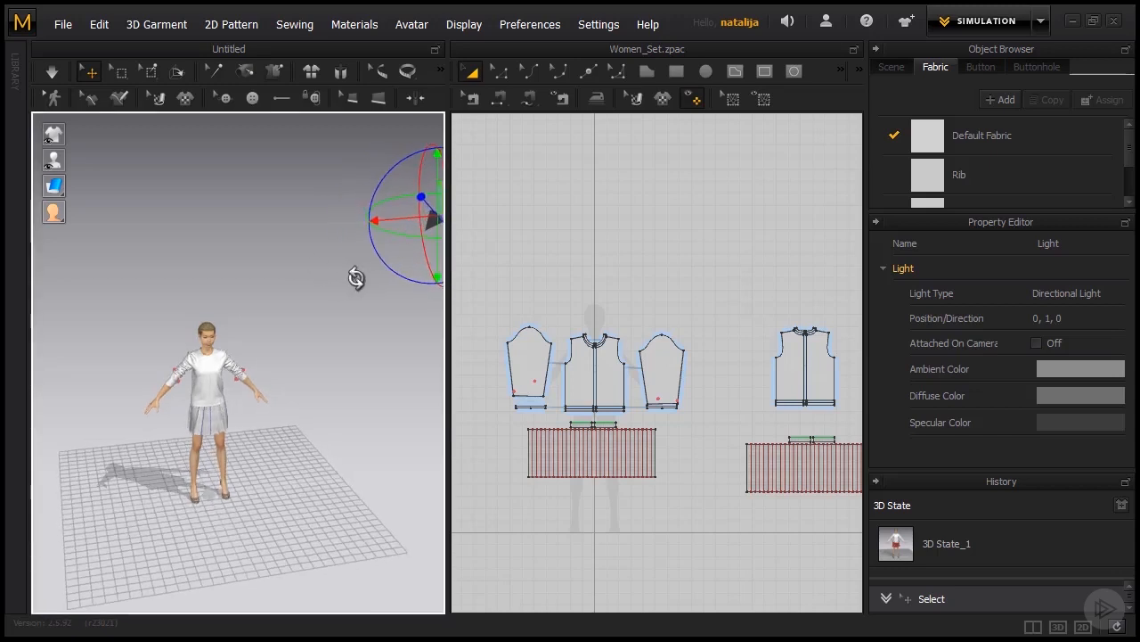
{"action": "middle_click_drag", "start_coordinate": [336, 300], "coordinate": [283, 329]}
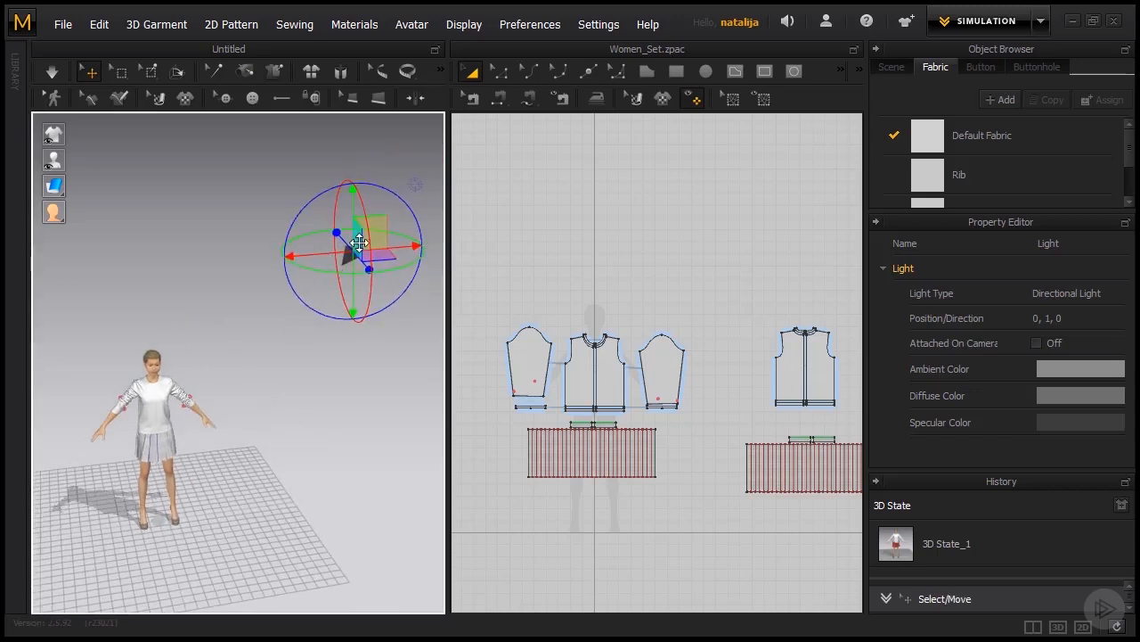
{"action": "left_click", "coordinate": [465, 27]}
{"action": "mouse_move", "coordinate": [527, 33]}
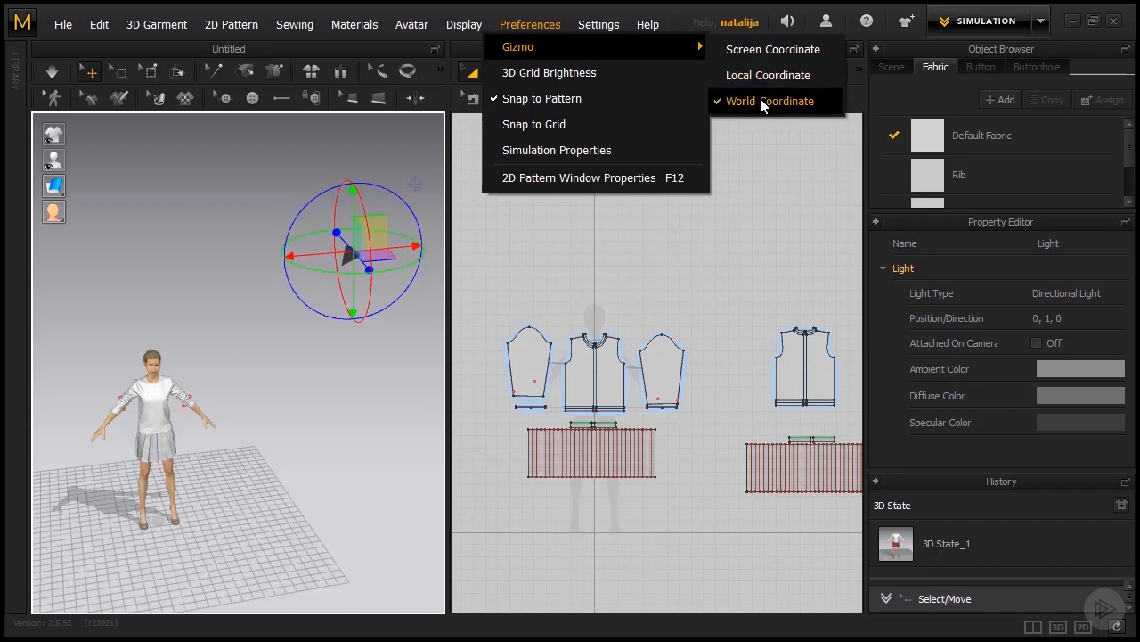
{"action": "left_click", "coordinate": [312, 326]}
Move the light sideways toward the avatar along the gizmo's red axis and lower it along the green axis.
{"action": "left_click", "coordinate": [348, 261]}
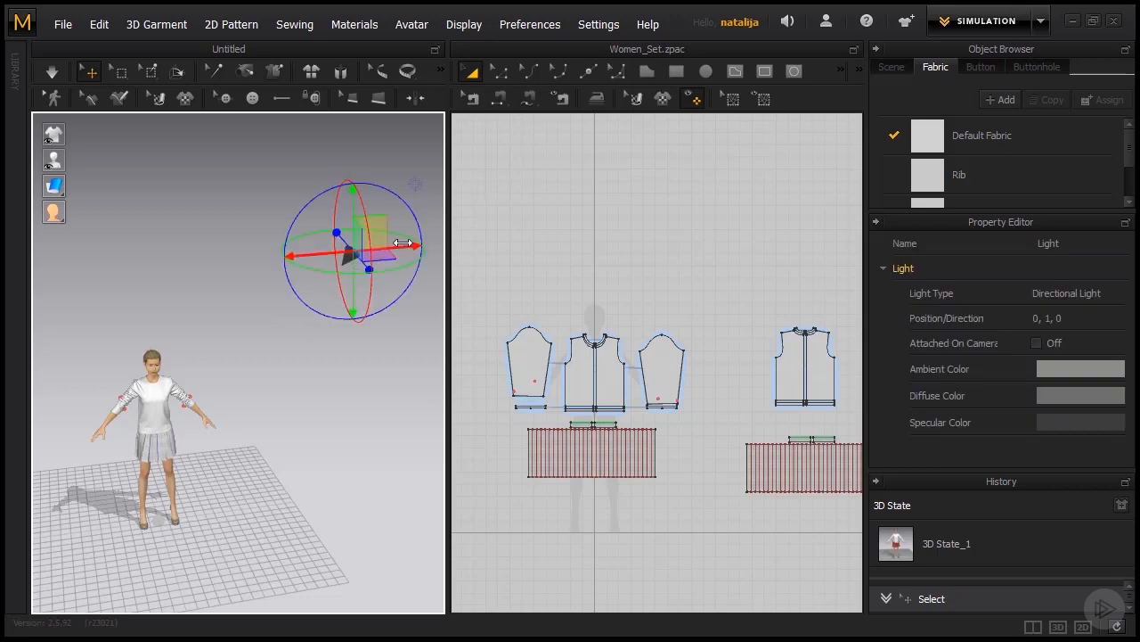
{"action": "left_click_drag", "start_coordinate": [346, 266], "coordinate": [281, 265]}
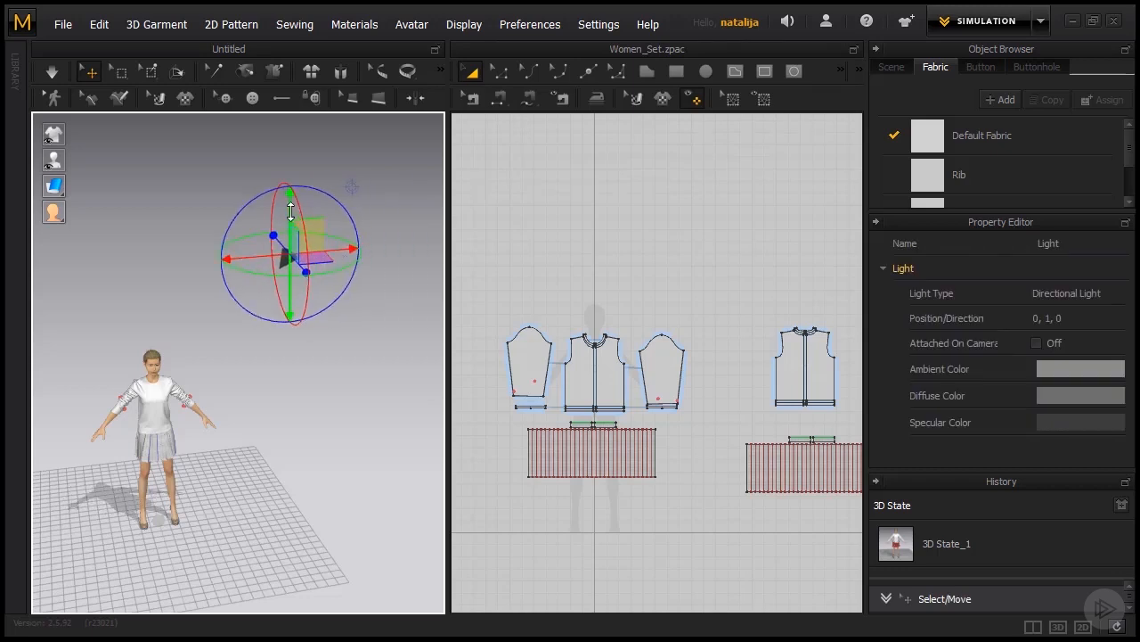
{"action": "left_click_drag", "start_coordinate": [290, 225], "coordinate": [290, 296]}
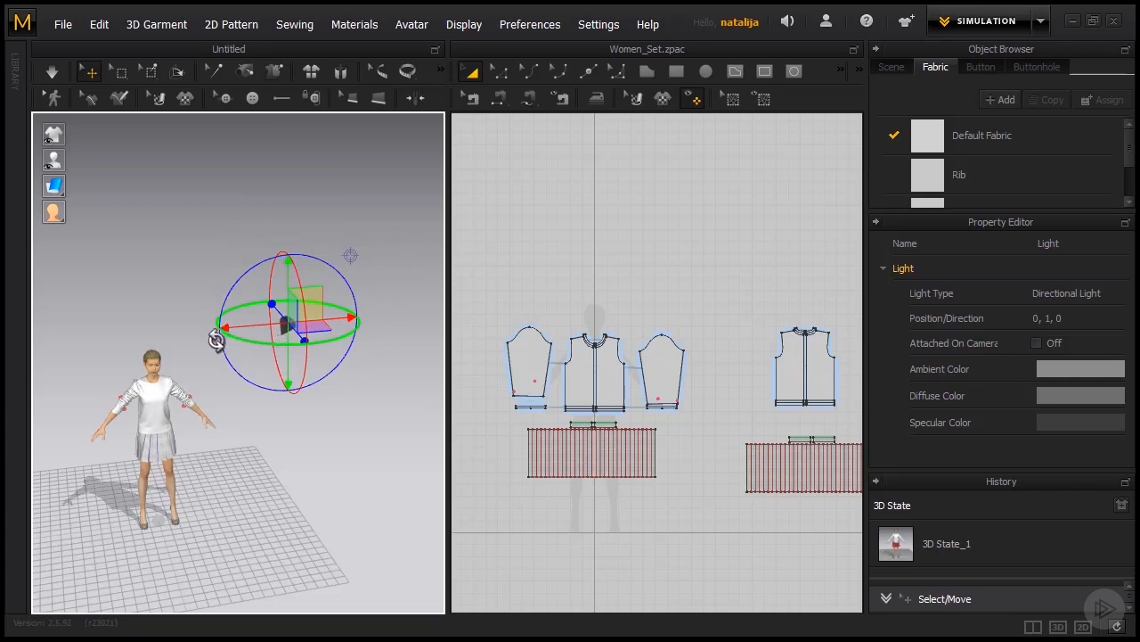
Set the light's ambient color to a pale pinkish grey, trying stronger reds such as C96F6F and B94B4B first.
{"action": "middle_click_drag", "start_coordinate": [199, 436], "coordinate": [240, 360]}
{"action": "scroll", "coordinate": [240, 361], "scroll_direction": "up", "scroll_amount": 5}
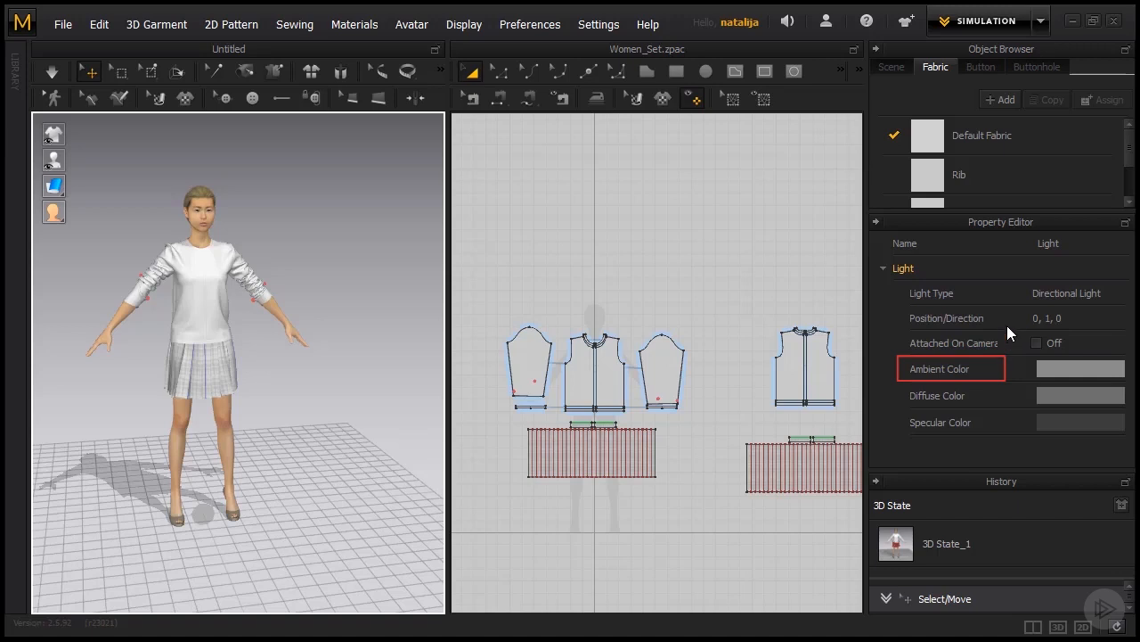
{"action": "left_click", "coordinate": [1059, 368]}
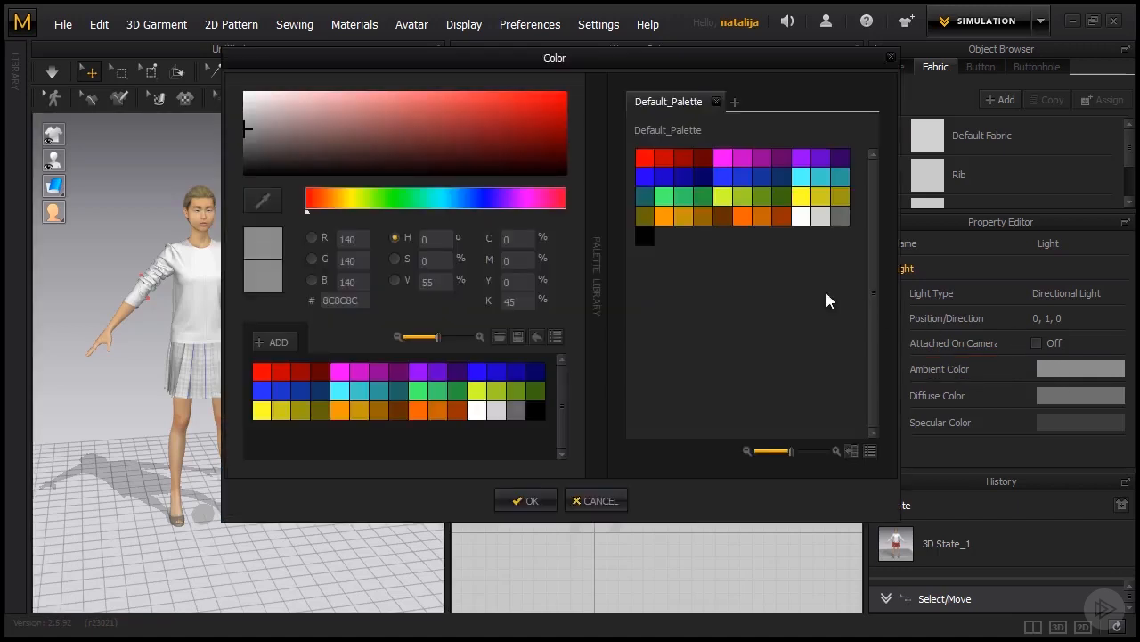
{"action": "left_click", "coordinate": [390, 110]}
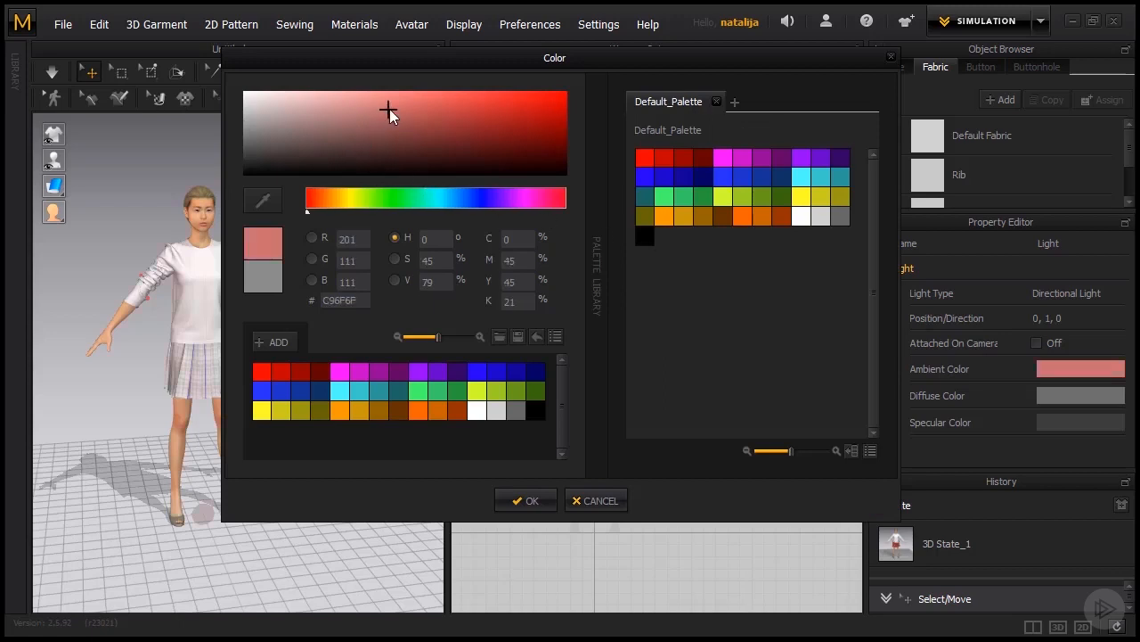
{"action": "left_click", "coordinate": [436, 114]}
{"action": "left_click_drag", "start_coordinate": [346, 56], "coordinate": [408, 94]}
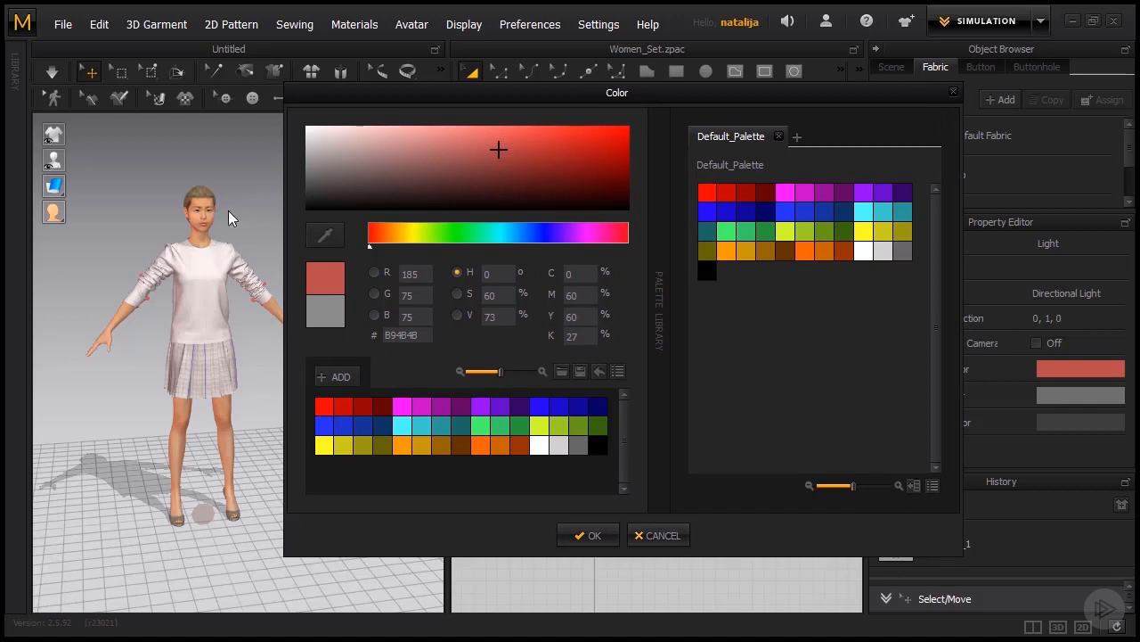
{"action": "left_click", "coordinate": [314, 150]}
{"action": "left_click", "coordinate": [588, 533]}
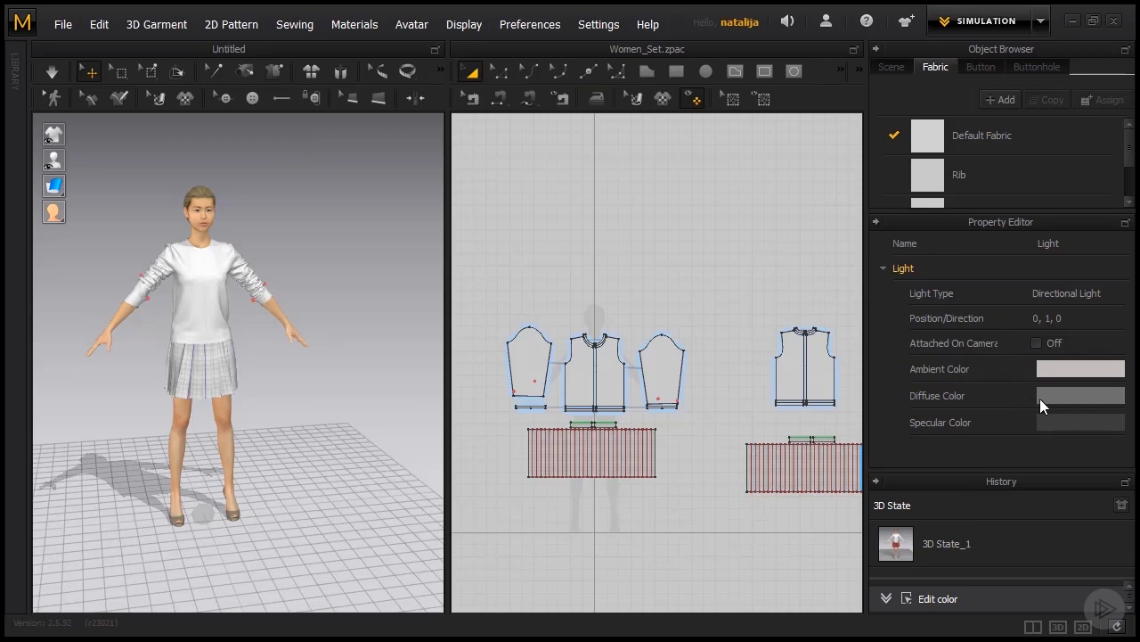
Set the light's diffuse color to a muted pinkish grey, trying the dark red 753232 first.
{"action": "left_click", "coordinate": [1045, 398]}
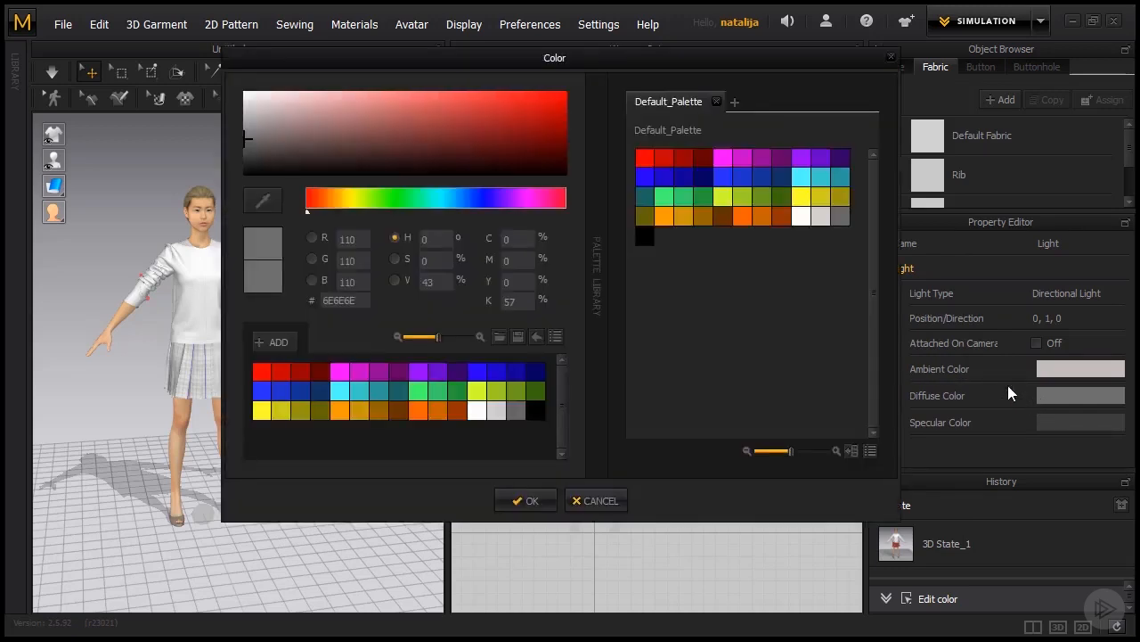
{"action": "left_click", "coordinate": [364, 123]}
{"action": "left_click", "coordinate": [428, 137]}
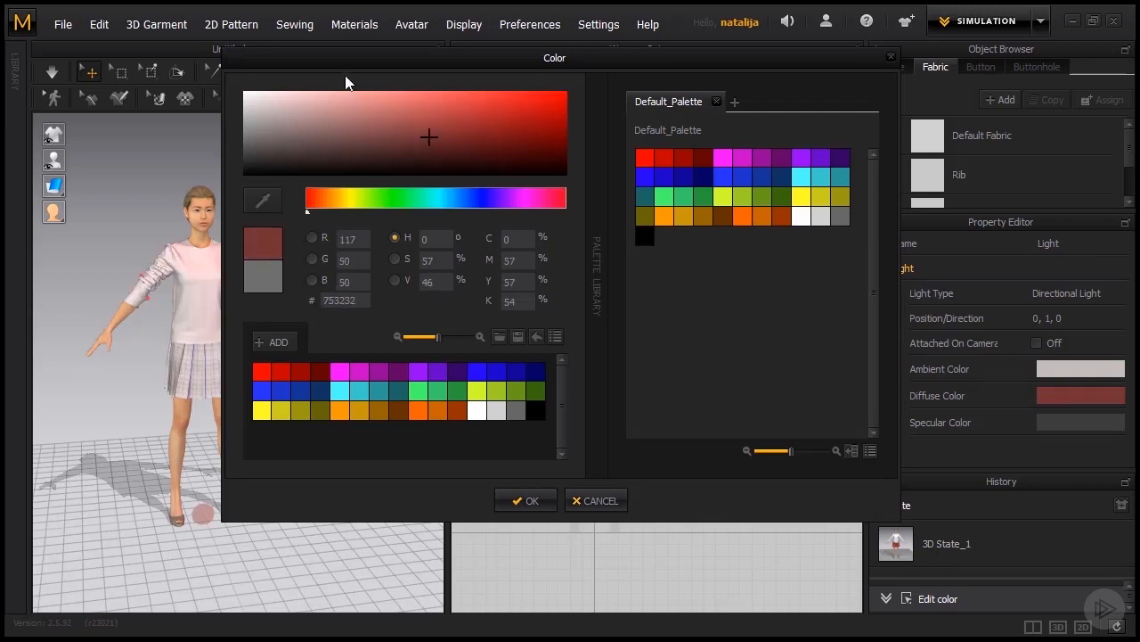
{"action": "left_click_drag", "start_coordinate": [330, 62], "coordinate": [381, 82]}
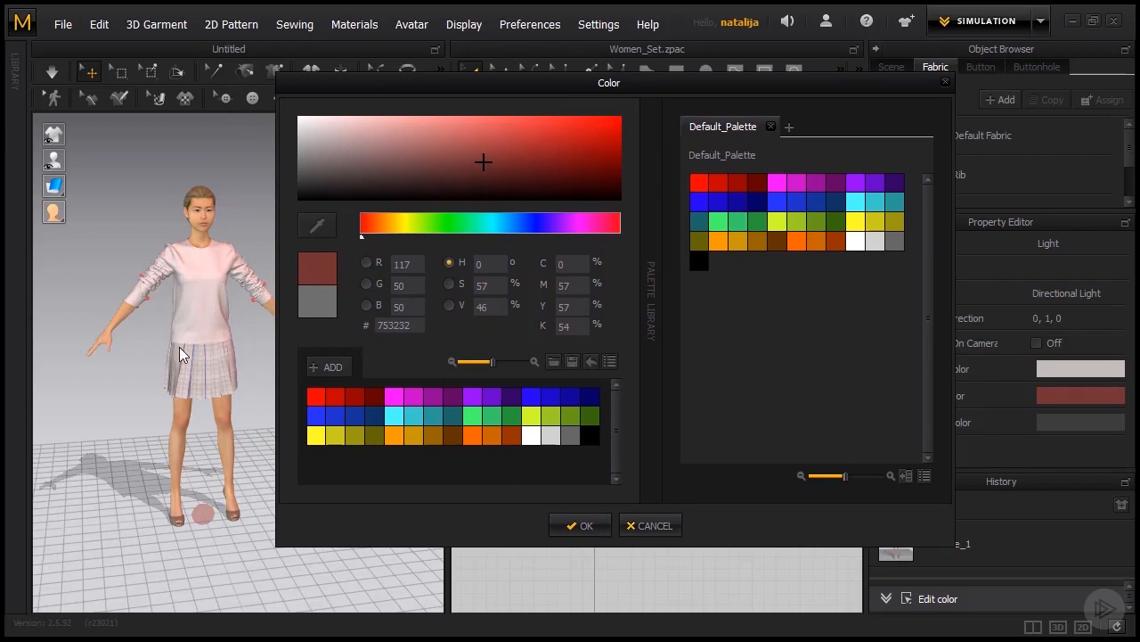
{"action": "left_click", "coordinate": [312, 155]}
{"action": "left_click", "coordinate": [570, 526]}
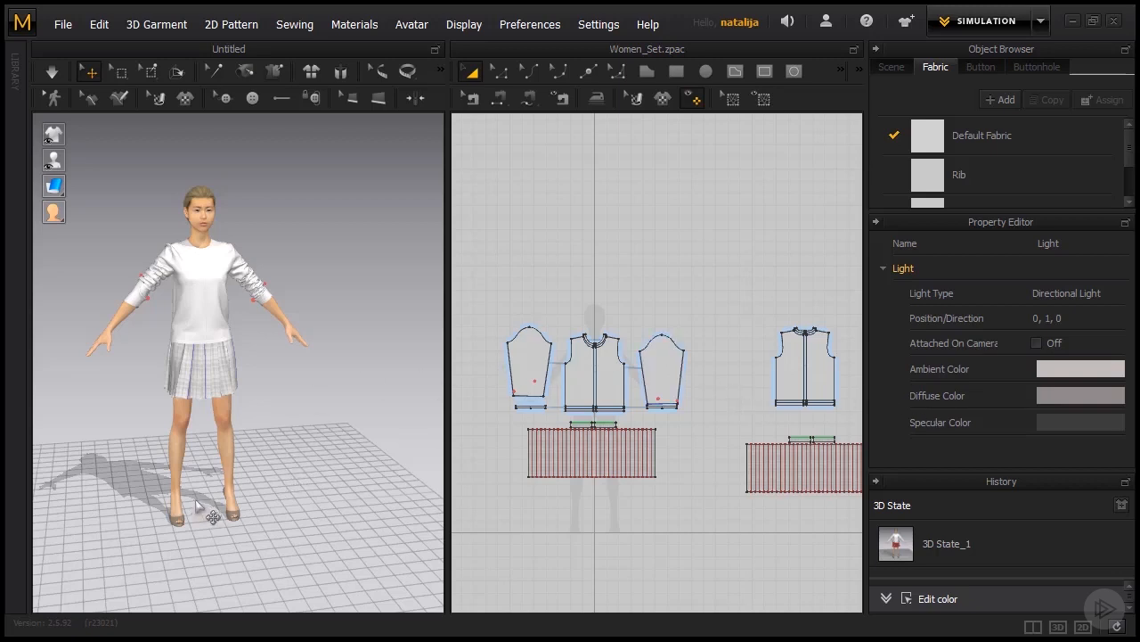
Select the camera-attached light at the avatar's feet to view its properties, and clear the selection.
{"action": "scroll", "coordinate": [196, 526], "scroll_direction": "up", "scroll_amount": 1}
{"action": "left_click", "coordinate": [196, 544]}
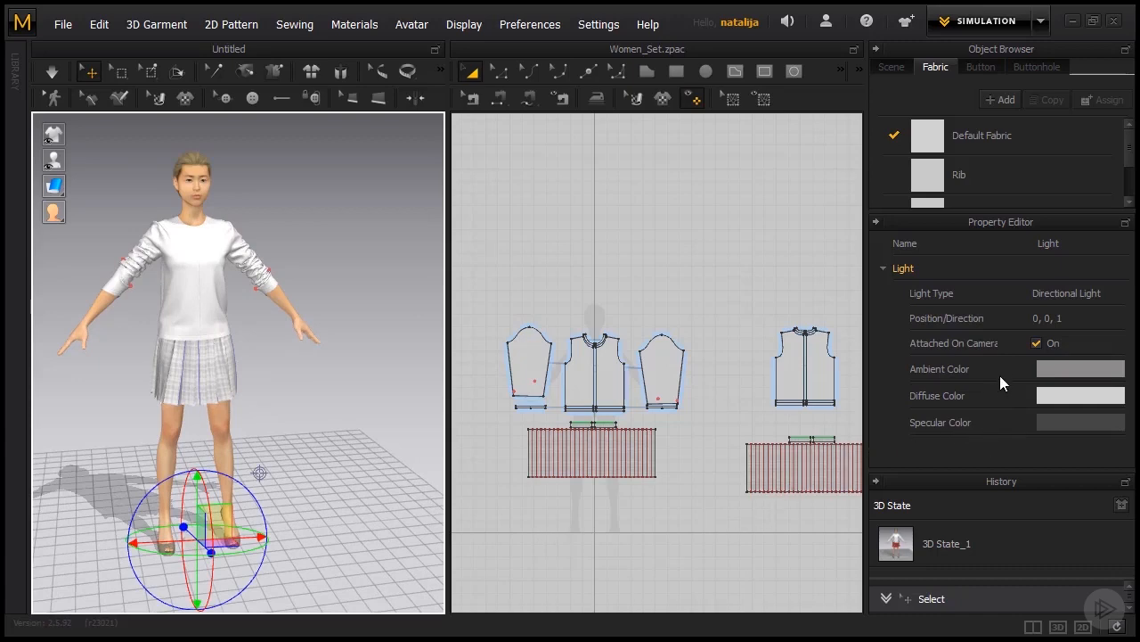
{"action": "left_click", "coordinate": [332, 416]}
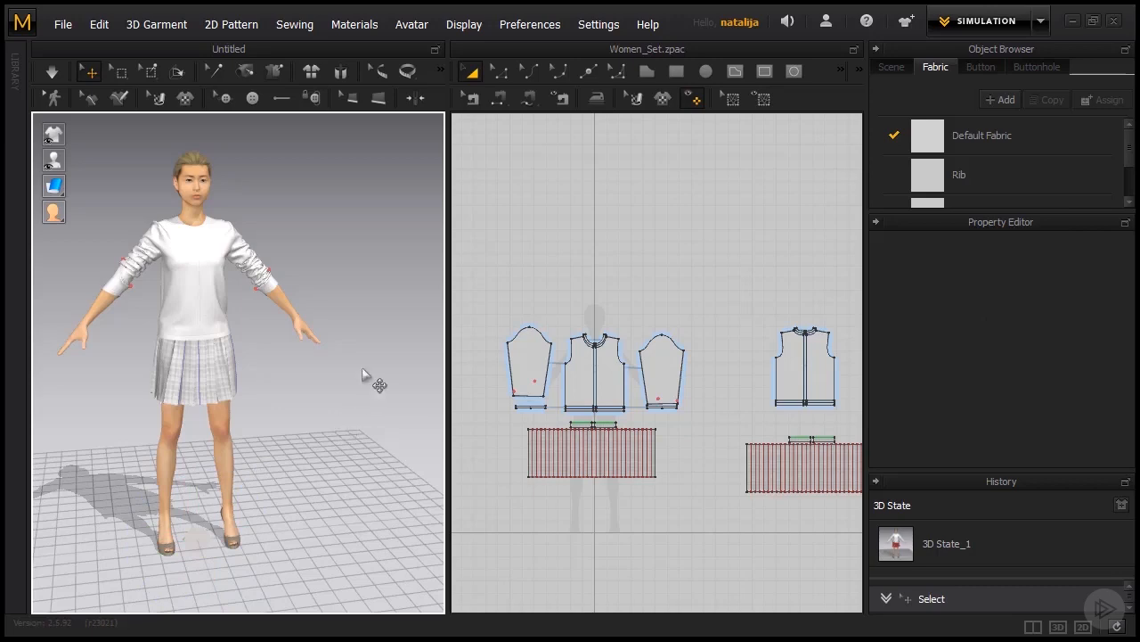
Hide the light controller in the 3D scene.
{"action": "left_click", "coordinate": [466, 25]}
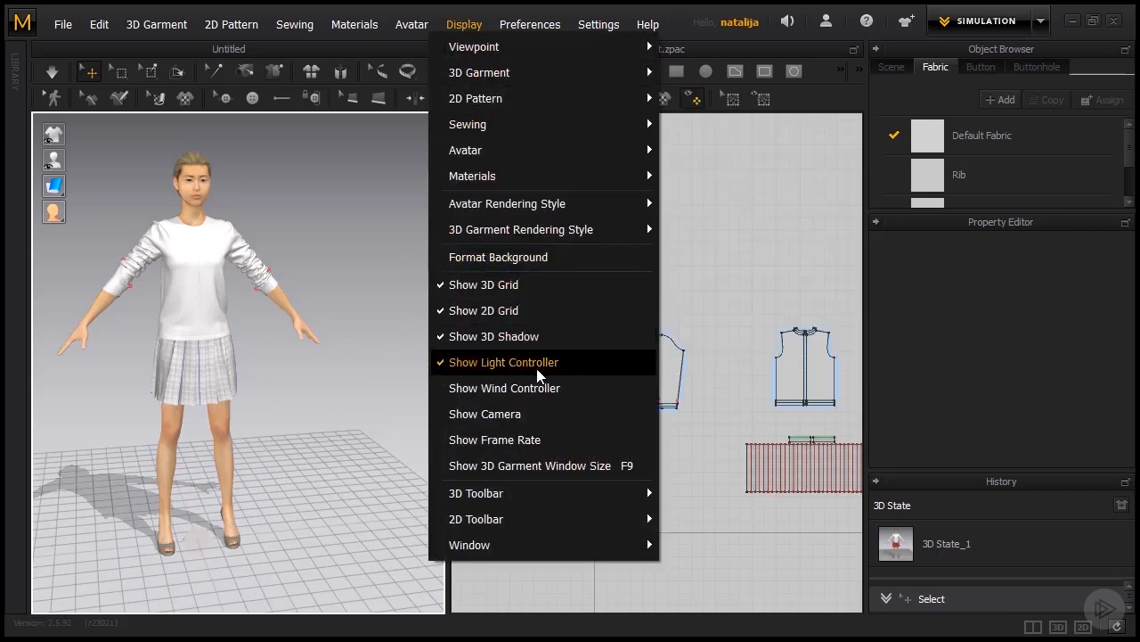
{"action": "left_click", "coordinate": [504, 362]}
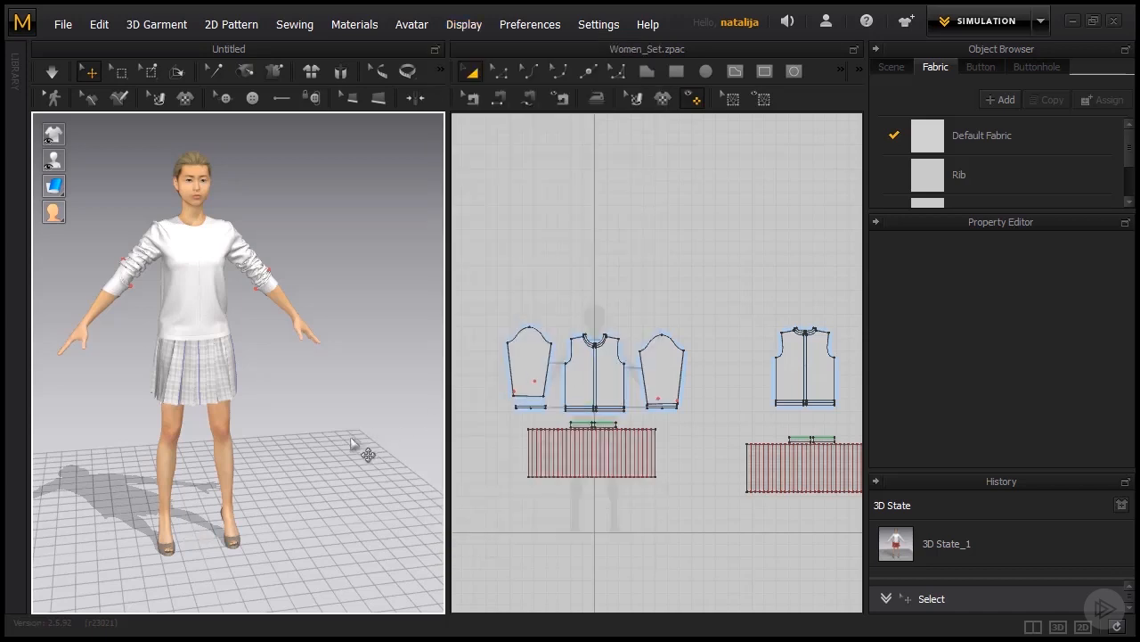
{"action": "mouse_move", "coordinate": [338, 433]}
{"action": "right_mouse_down"}
{"action": "mouse_move", "coordinate": [370, 454]}
{"action": "mouse_move", "coordinate": [342, 443]}
{"action": "right_mouse_up"}
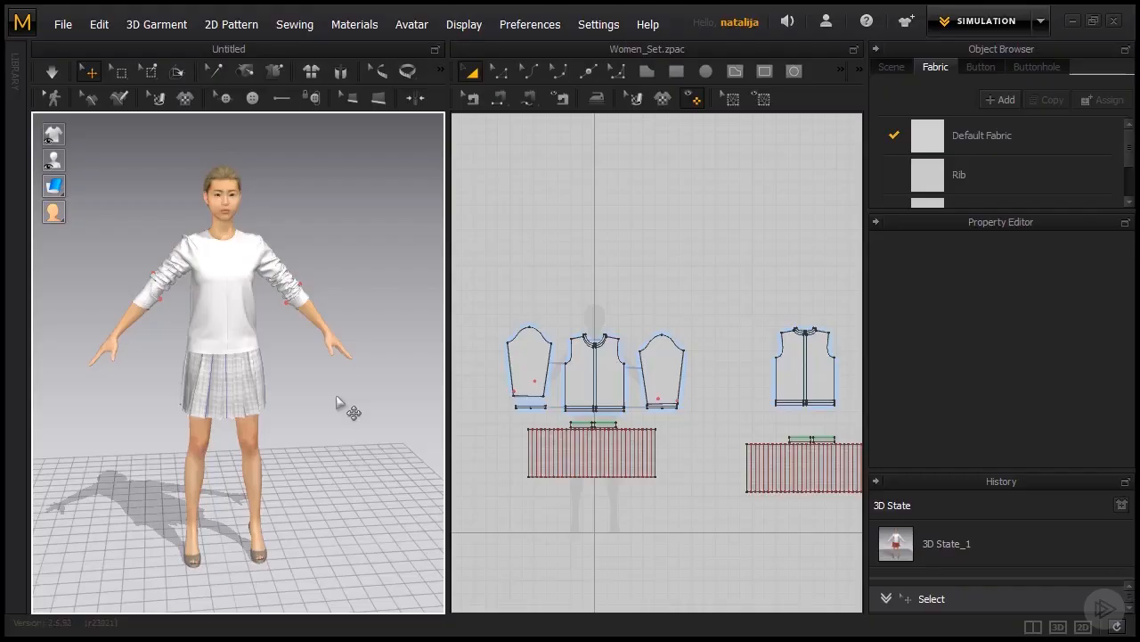
Open the scene's simulation properties, set the gravity to -15000 and start the garment simulation.
{"action": "left_click", "coordinate": [887, 69]}
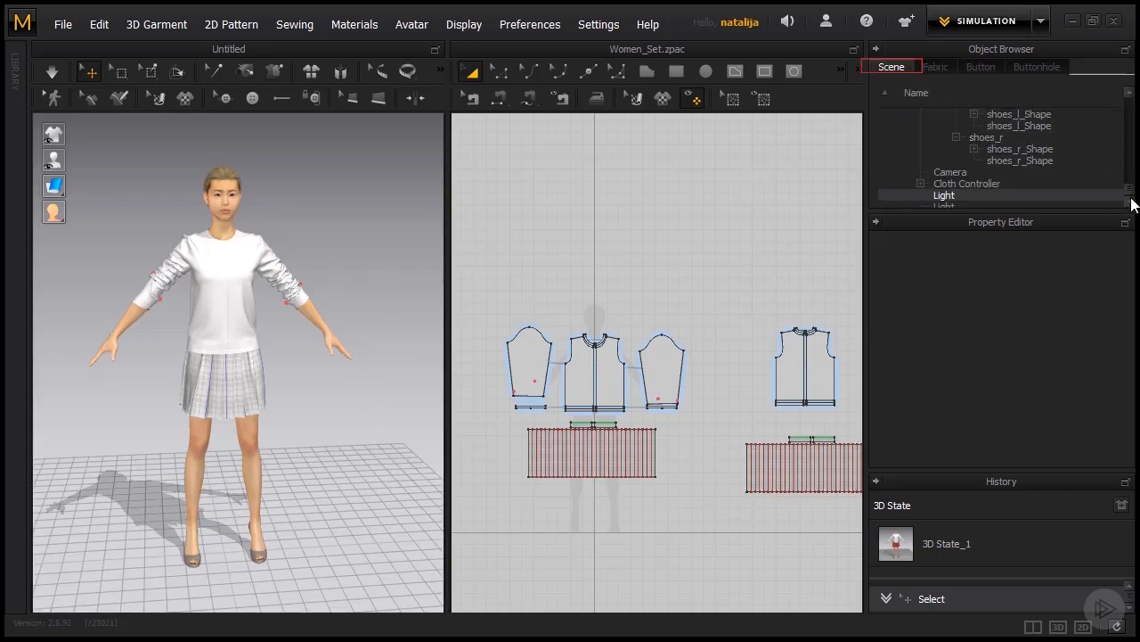
{"action": "scroll", "coordinate": [1128, 203], "scroll_direction": "down", "scroll_amount": 3}
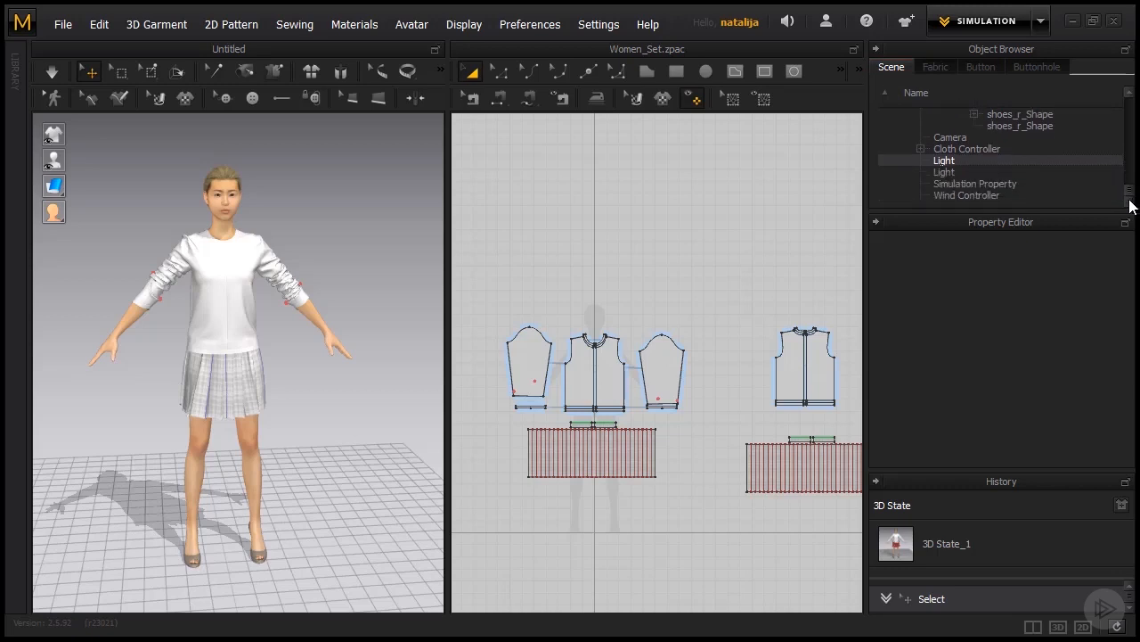
{"action": "left_click", "coordinate": [1039, 185]}
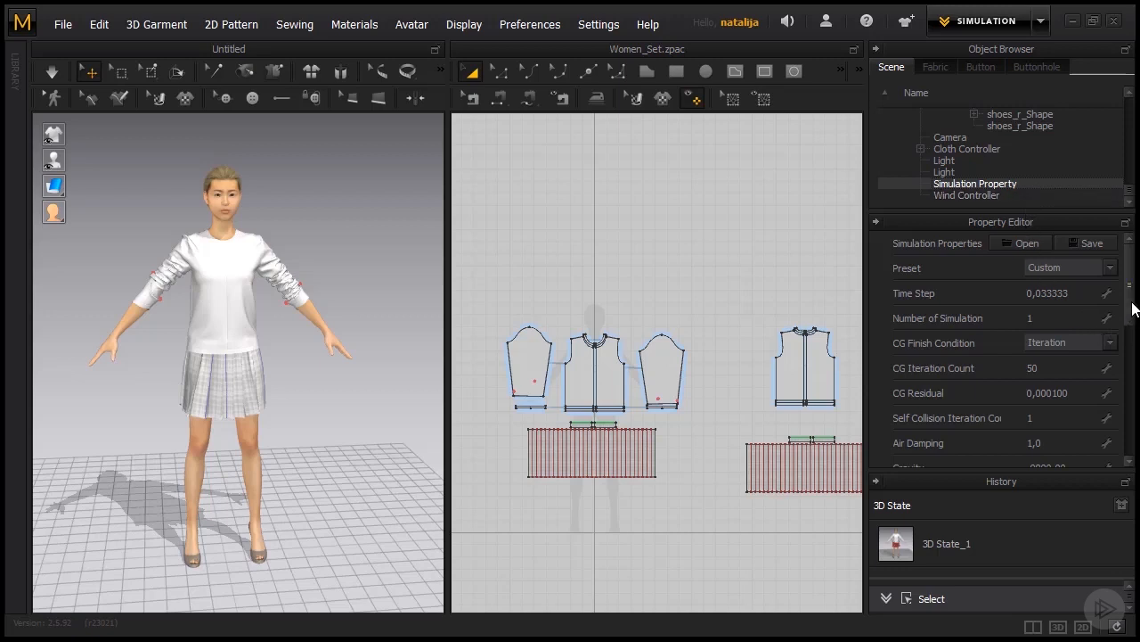
{"action": "left_click_drag", "start_coordinate": [1128, 312], "coordinate": [1126, 349]}
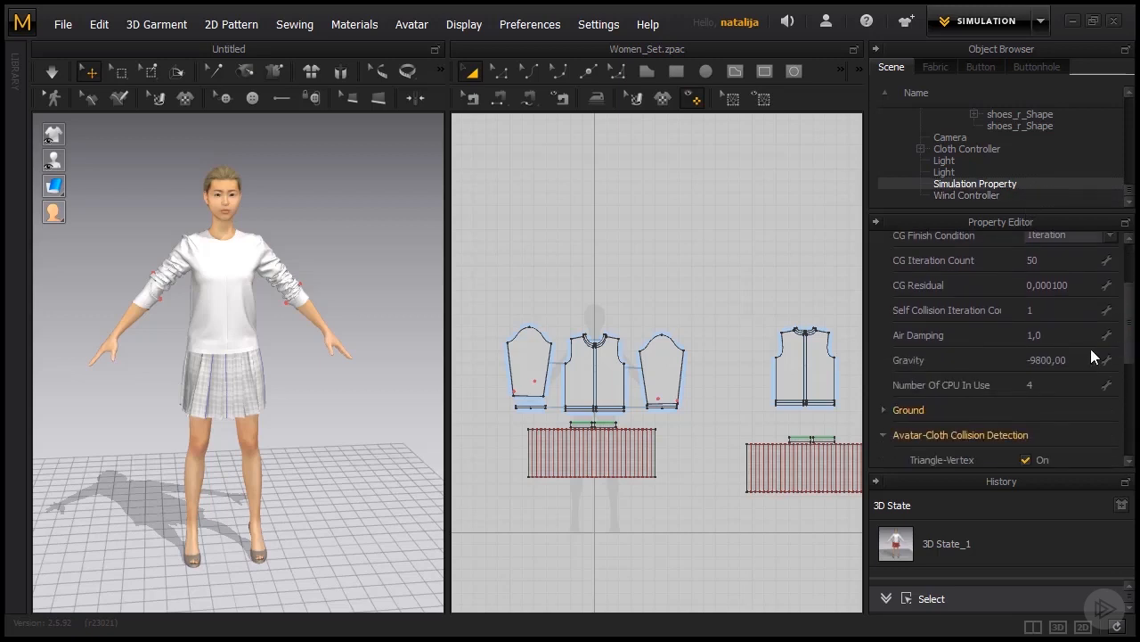
{"action": "left_click", "coordinate": [1081, 357]}
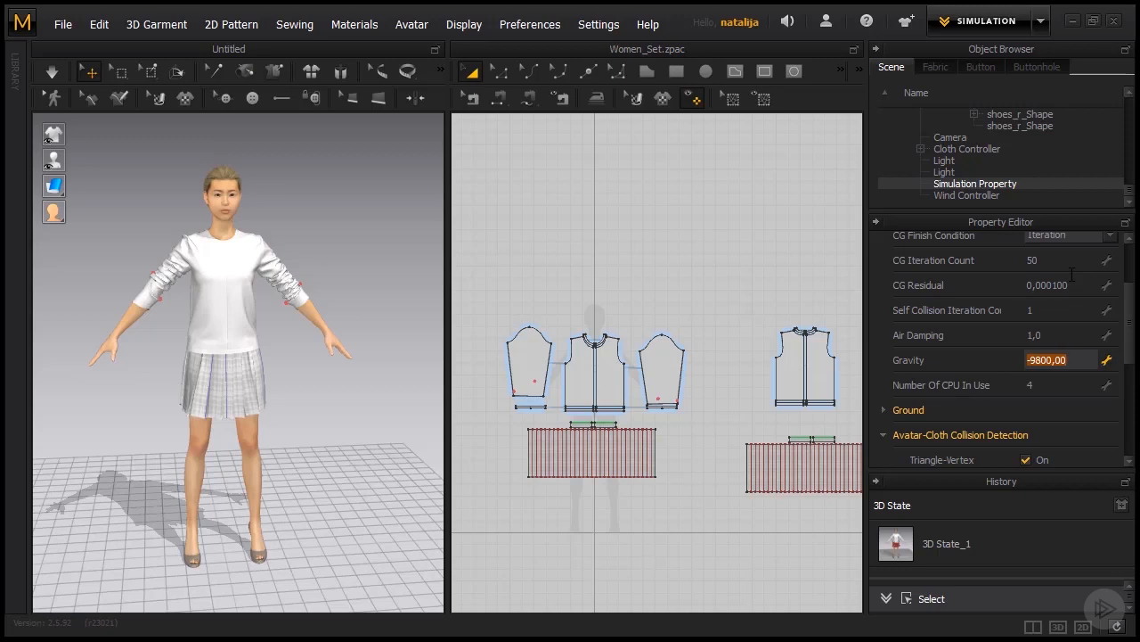
{"action": "type", "text": "-15000"}
{"action": "key", "text": "Return"}
{"action": "scroll", "coordinate": [1060, 268], "scroll_direction": "down", "scroll_amount": 1}
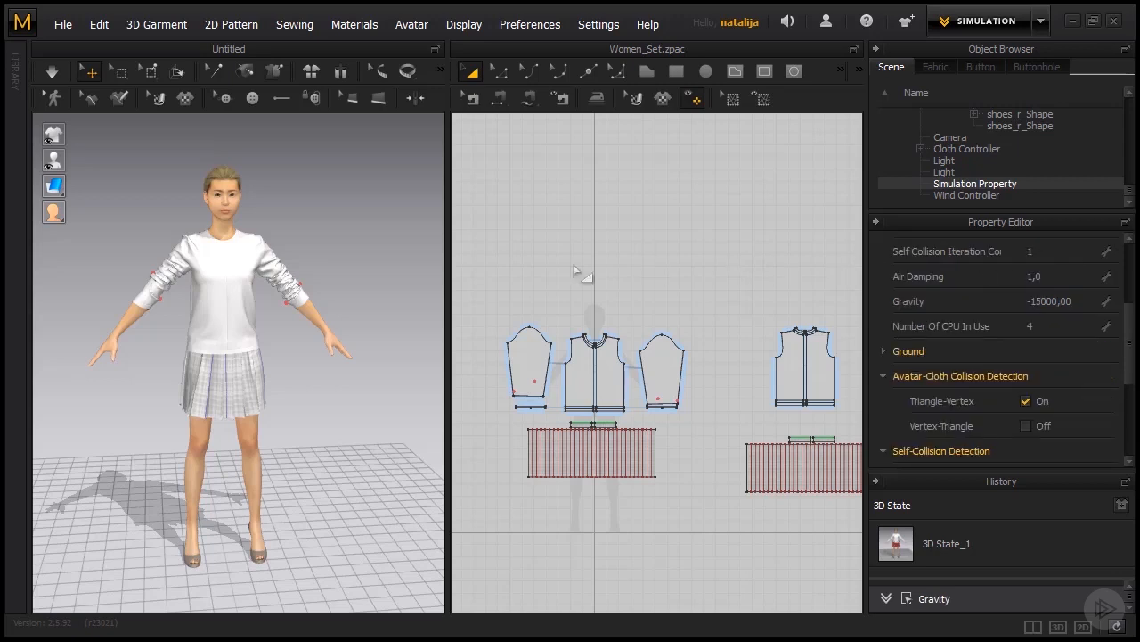
{"action": "key", "text": "space"}
Set the gravity to -60000 in the simulation properties while the simulation is running.
{"action": "scroll", "coordinate": [1050, 315], "scroll_direction": "down", "scroll_amount": 1}
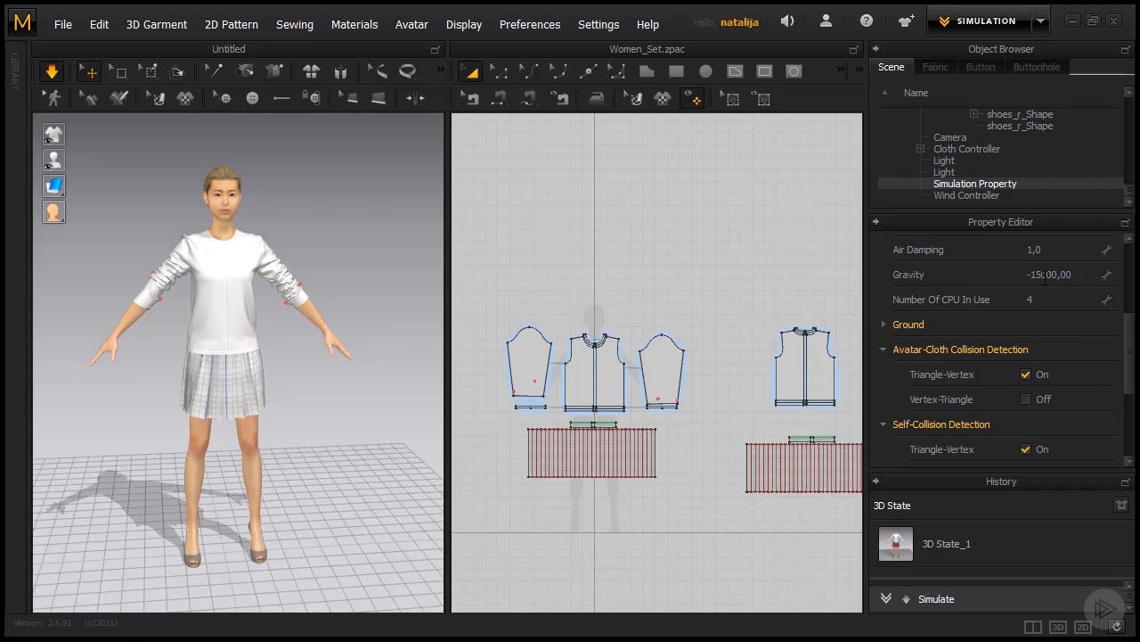
{"action": "left_click", "coordinate": [1046, 275]}
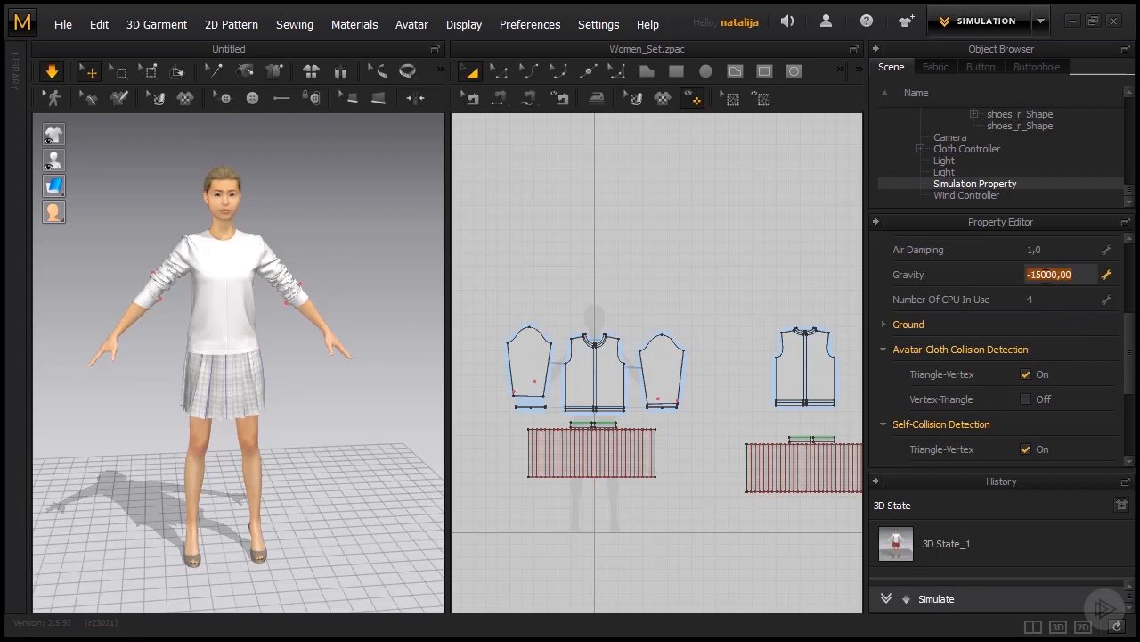
{"action": "left_click", "coordinate": [1047, 275]}
{"action": "key", "text": "BackSpace"}
{"action": "key", "text": "BackSpace"}
{"action": "type", "text": "60"}
{"action": "key", "text": "Return"}
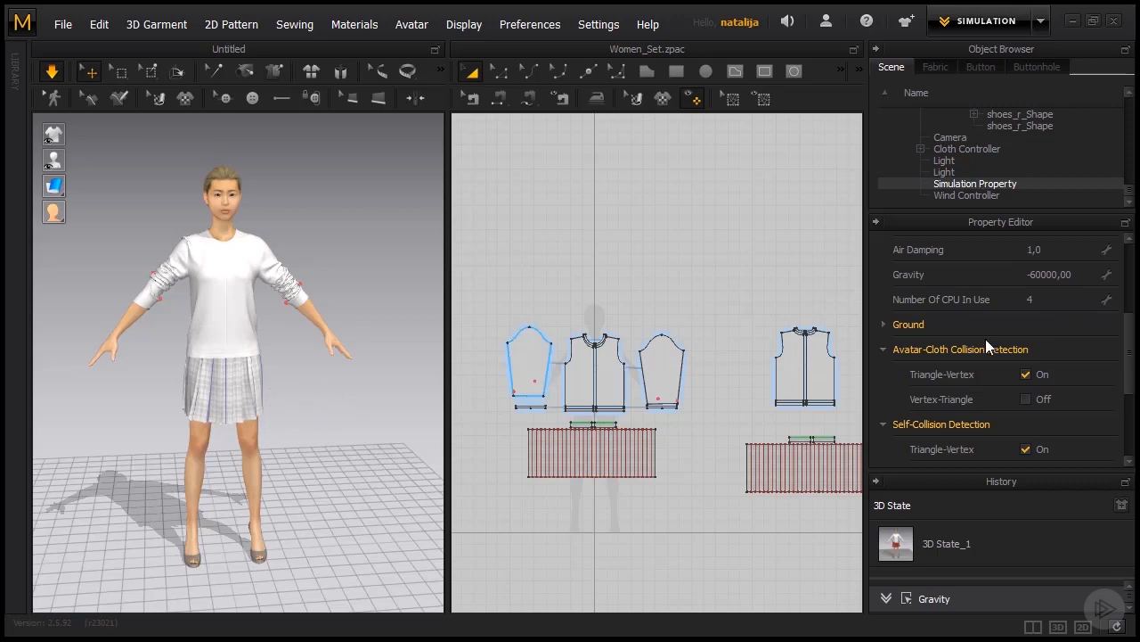
Set the gravity to 0 and stop and restart the garment simulation.
{"action": "left_click", "coordinate": [1042, 274]}
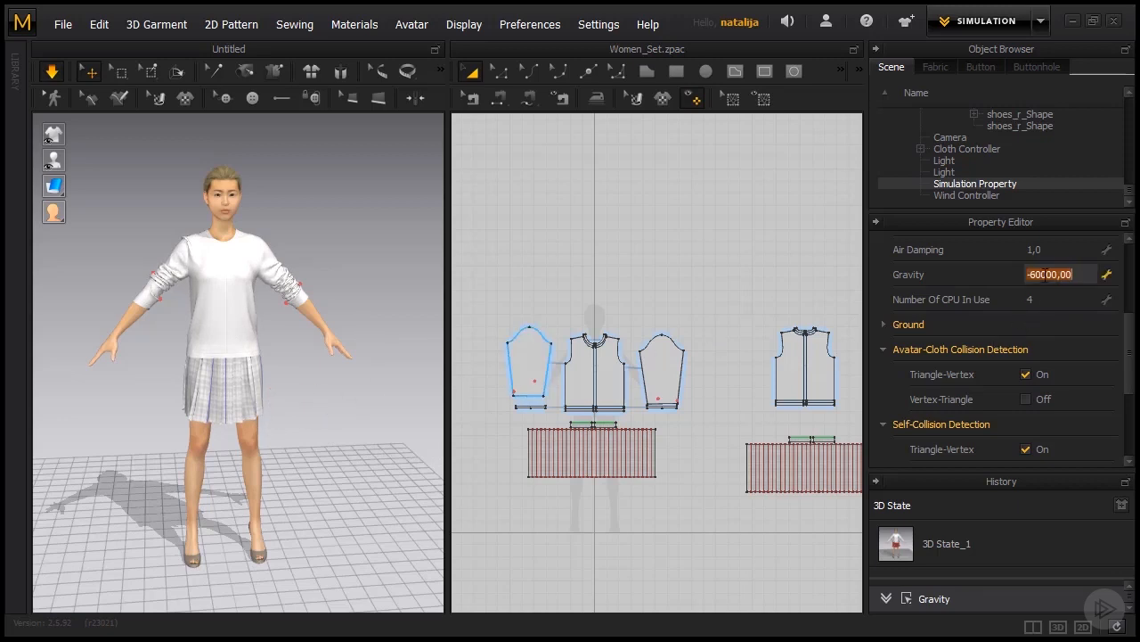
{"action": "type", "text": "0"}
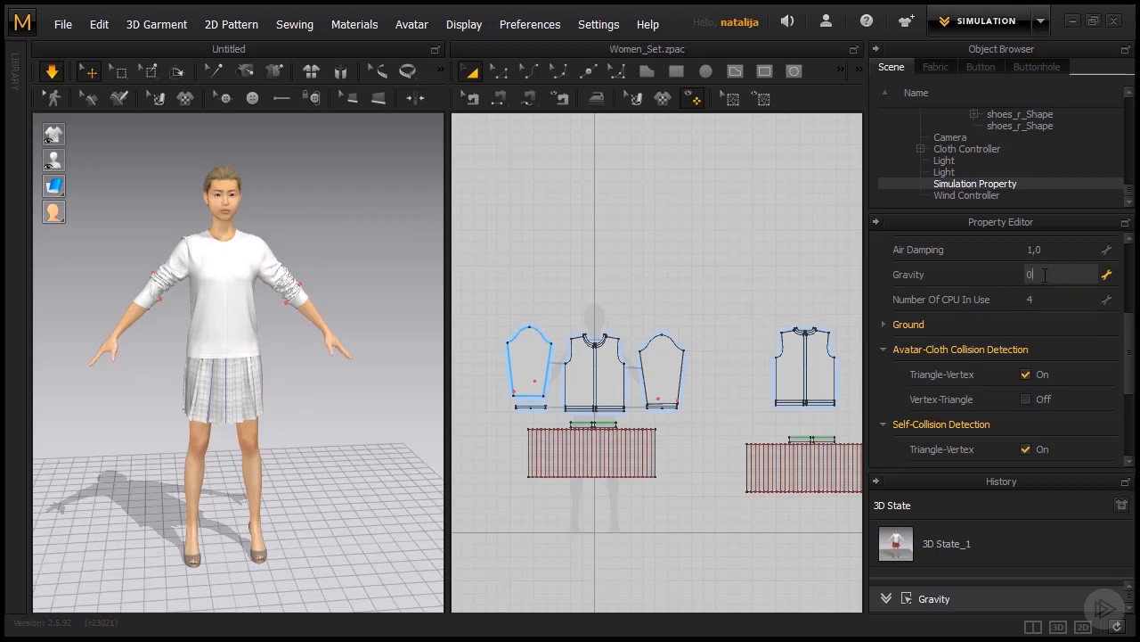
{"action": "key", "text": "Return"}
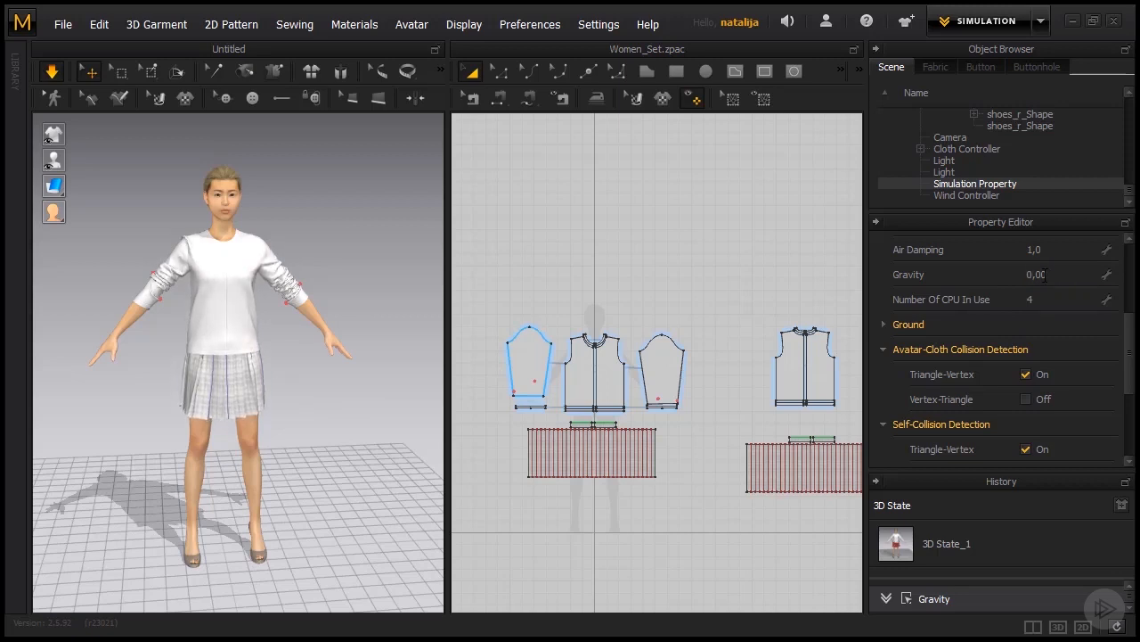
{"action": "key", "text": "space"}
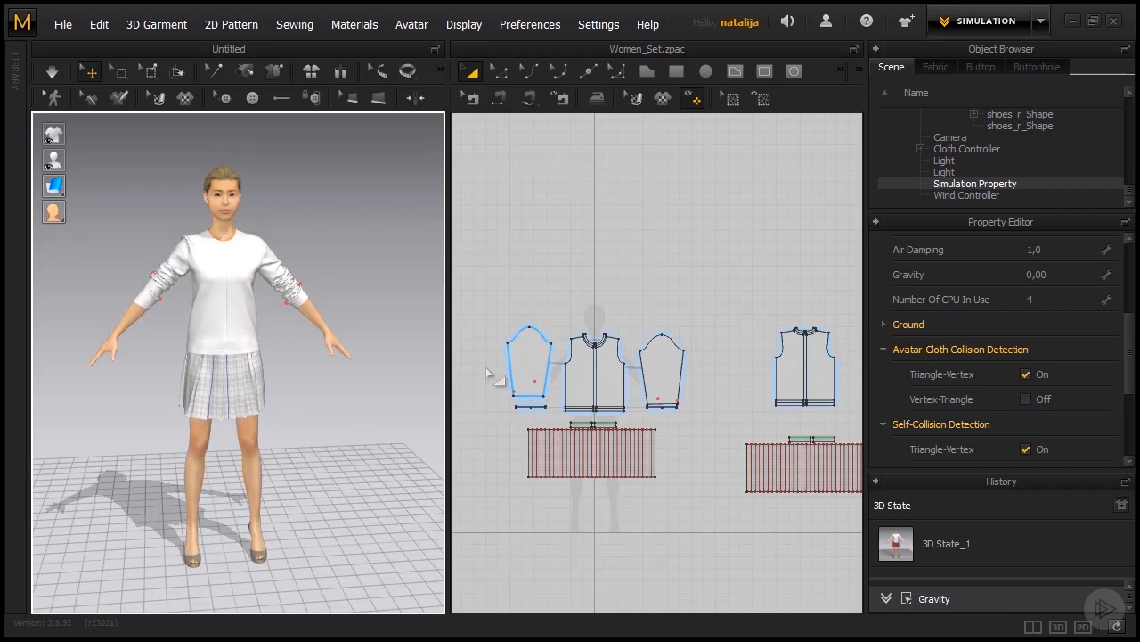
{"action": "key", "text": "space"}
{"action": "left_click_drag", "start_coordinate": [1130, 350], "coordinate": [1130, 313]}
{"action": "left_click", "coordinate": [1072, 304]}
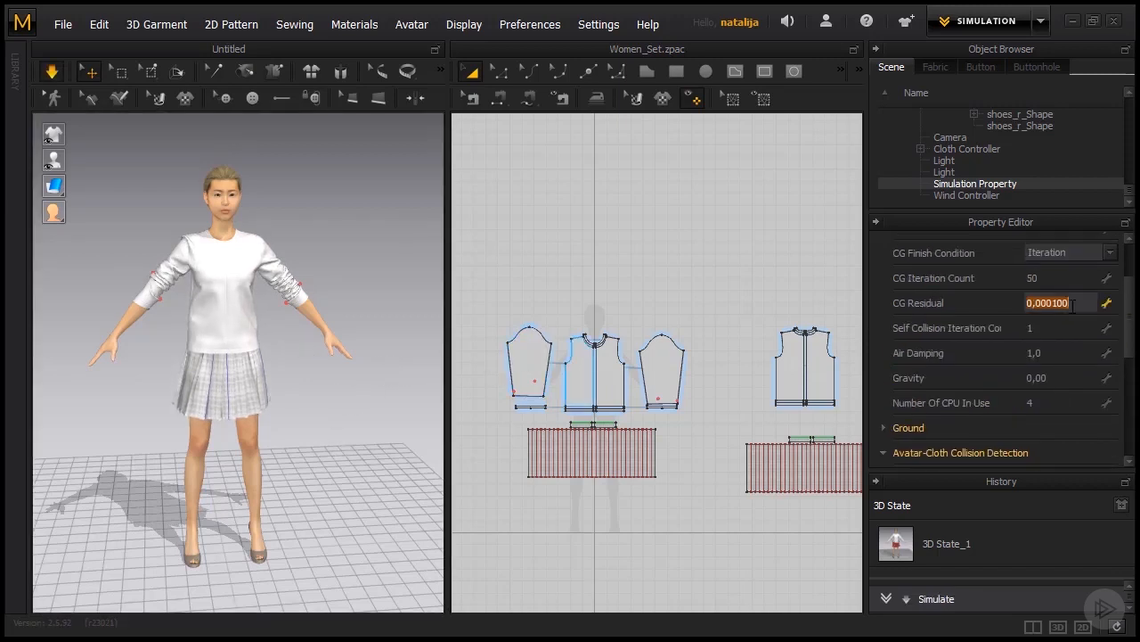
{"action": "left_click", "coordinate": [1065, 378]}
Pull on the skirt and the sweater's front and back panels in the 3D scene to test the zero-gravity drape.
{"action": "left_click", "coordinate": [252, 378]}
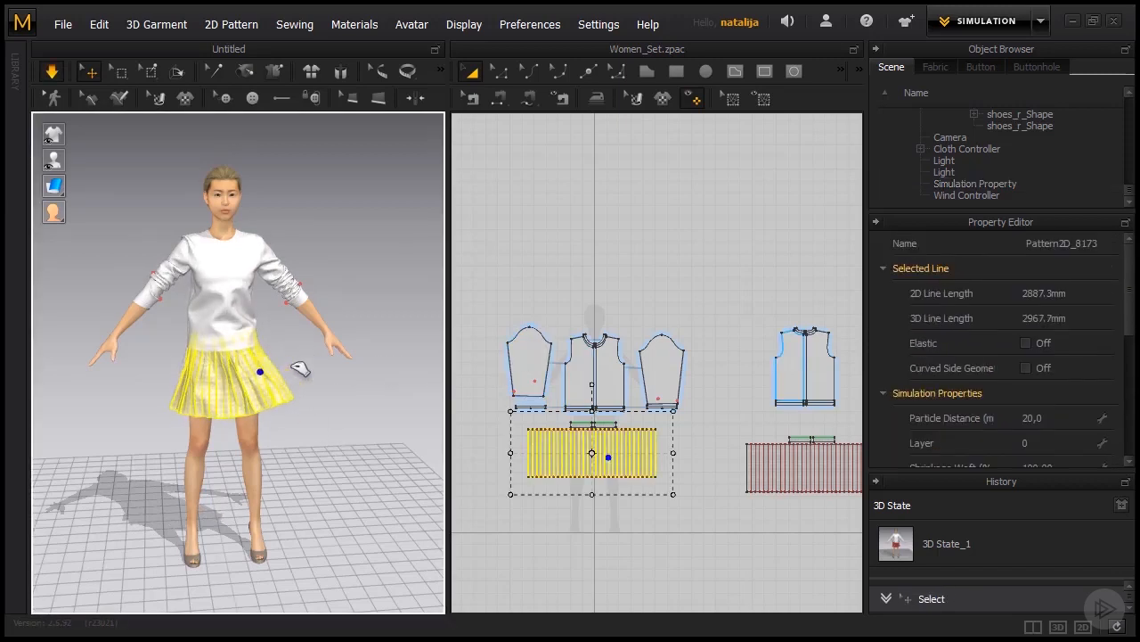
{"action": "left_click", "coordinate": [252, 336]}
{"action": "left_click", "coordinate": [201, 322]}
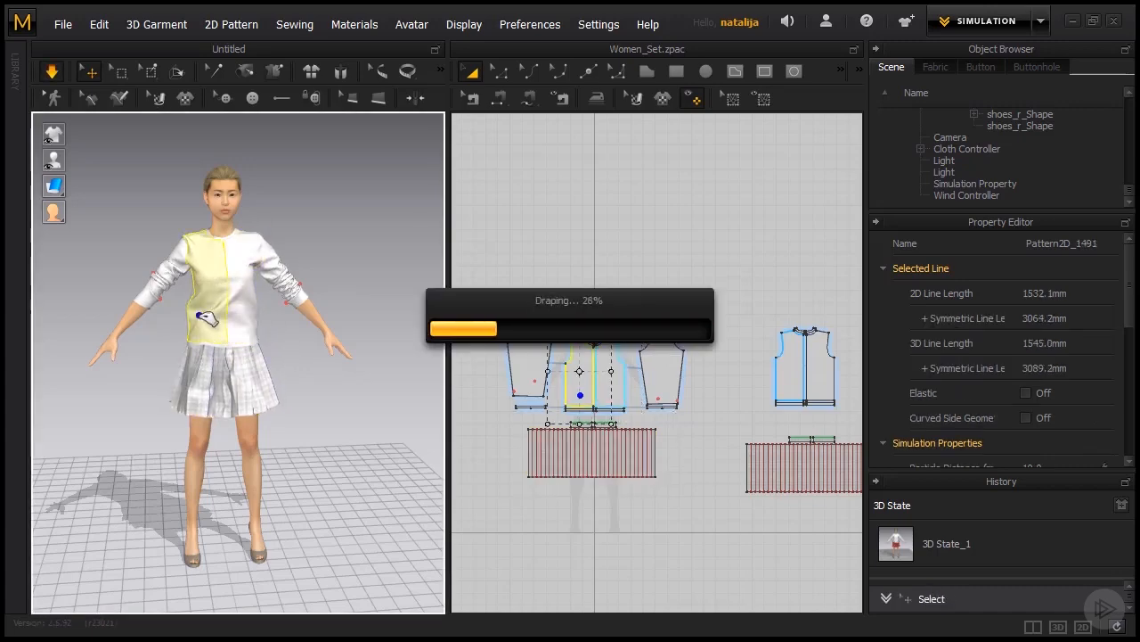
{"action": "right_click_drag", "start_coordinate": [295, 369], "coordinate": [2, 374]}
{"action": "right_click_drag", "start_coordinate": [241, 389], "coordinate": [170, 384]}
{"action": "left_click", "coordinate": [262, 248]}
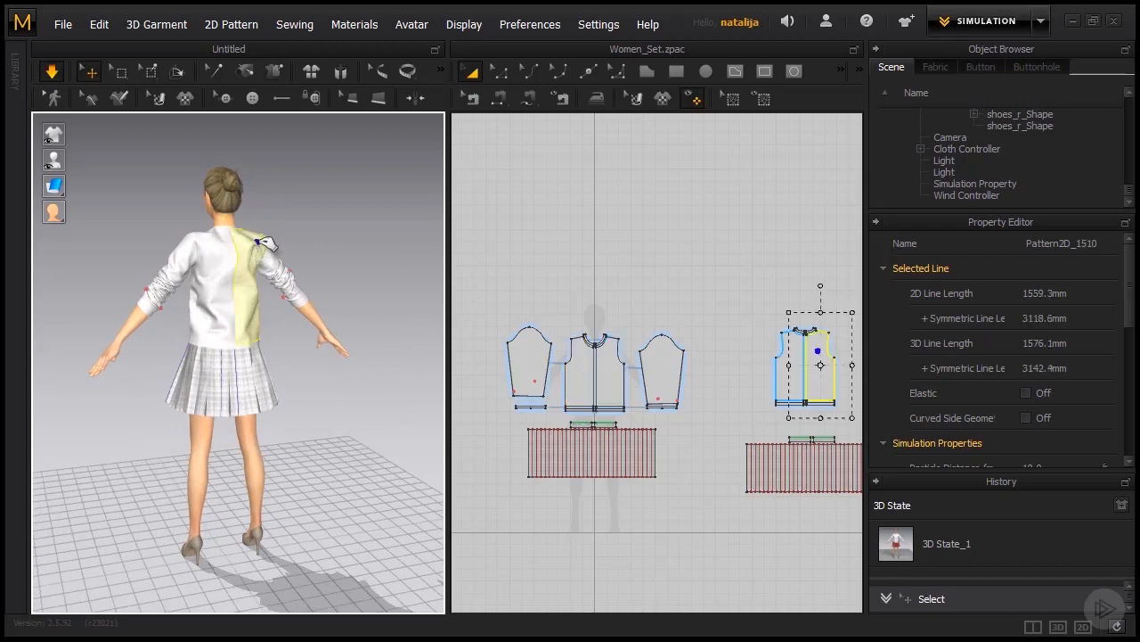
{"action": "left_click", "coordinate": [214, 241]}
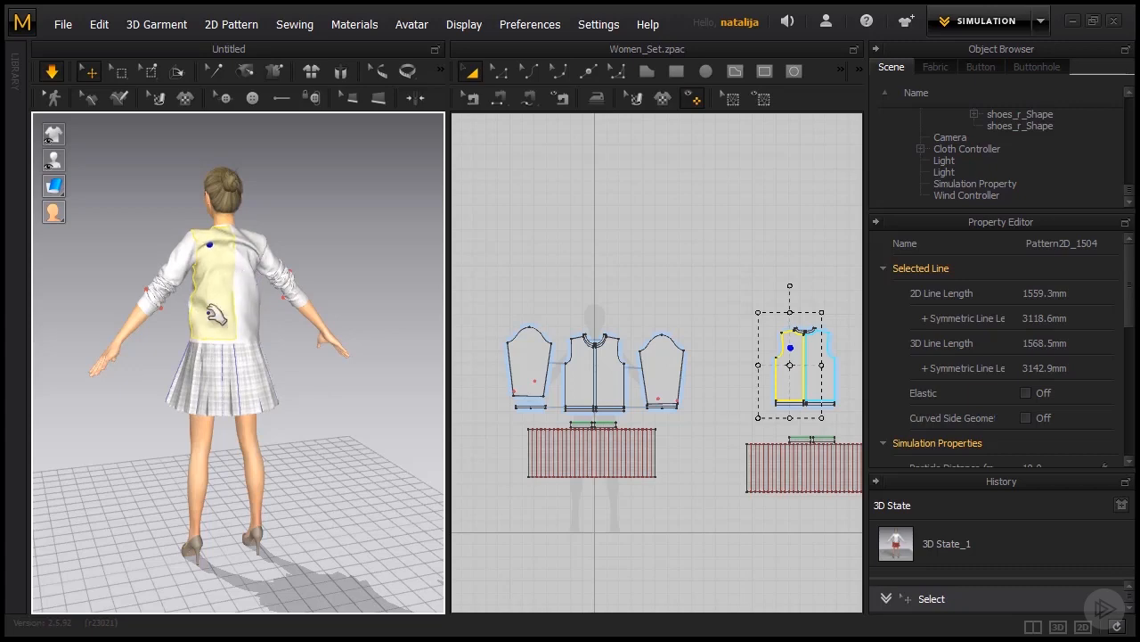
{"action": "right_click_drag", "start_coordinate": [147, 377], "coordinate": [330, 387]}
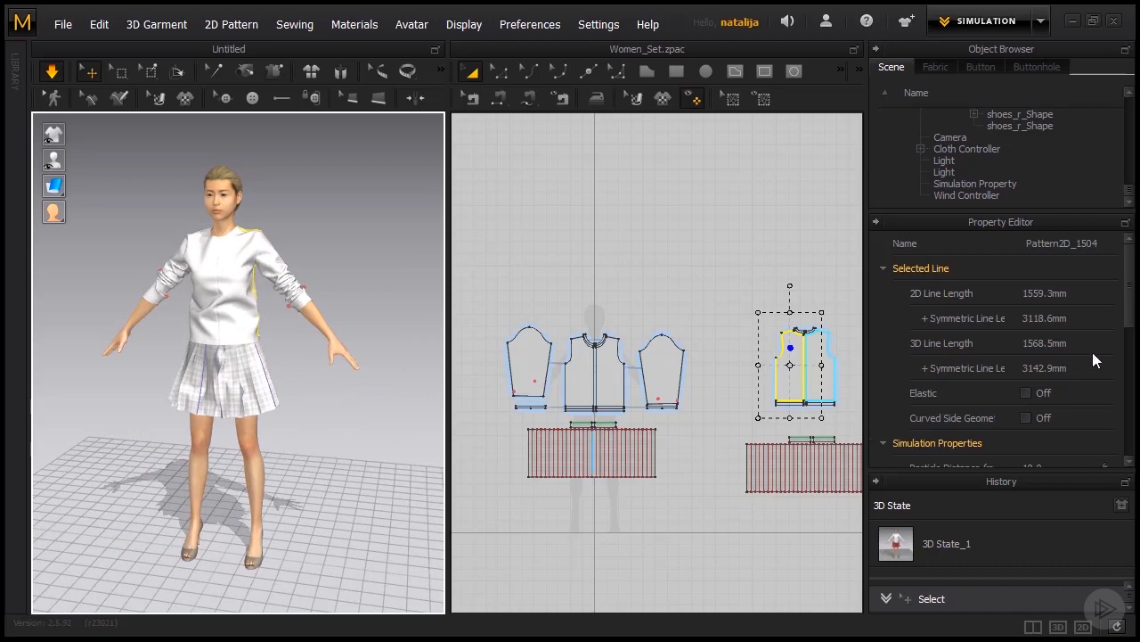
Restore the gravity to -9800 in the scene's simulation properties.
{"action": "left_click_drag", "start_coordinate": [1128, 321], "coordinate": [1130, 357]}
{"action": "left_click", "coordinate": [971, 183]}
{"action": "scroll", "coordinate": [1130, 357], "scroll_direction": "down", "scroll_amount": 2}
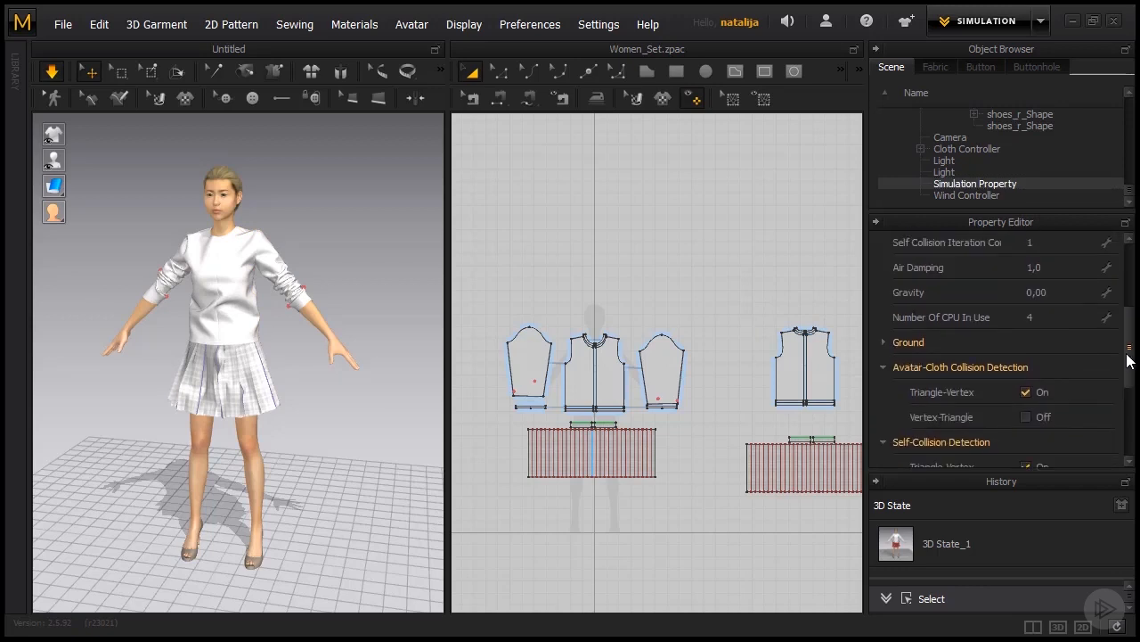
{"action": "left_click", "coordinate": [1068, 303]}
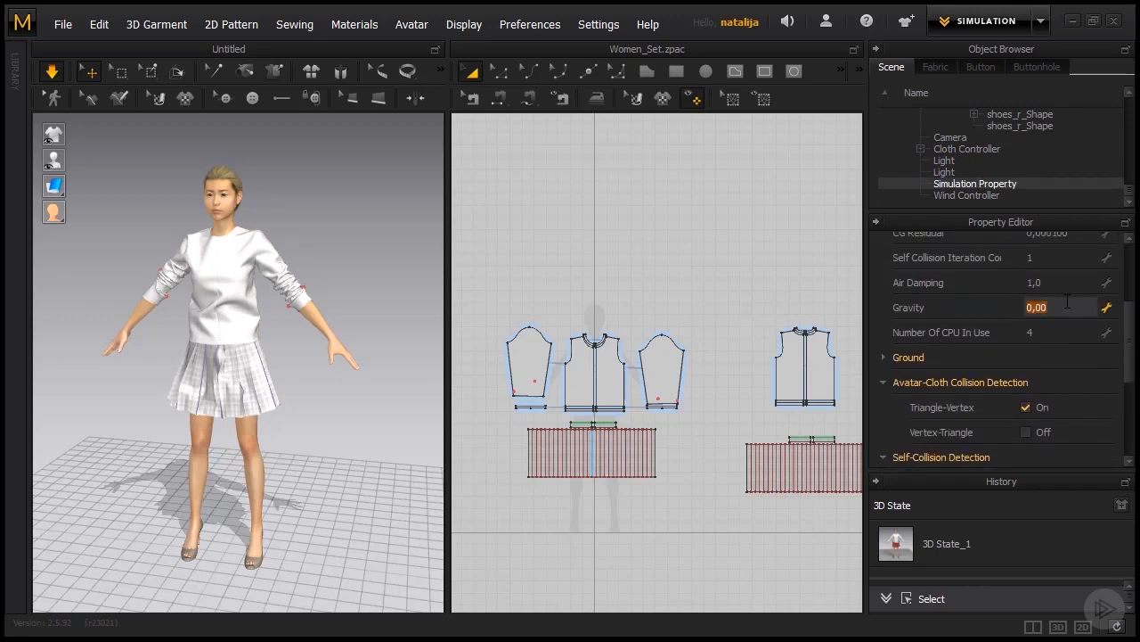
{"action": "type", "text": "-9800"}
{"action": "key", "text": "Return"}
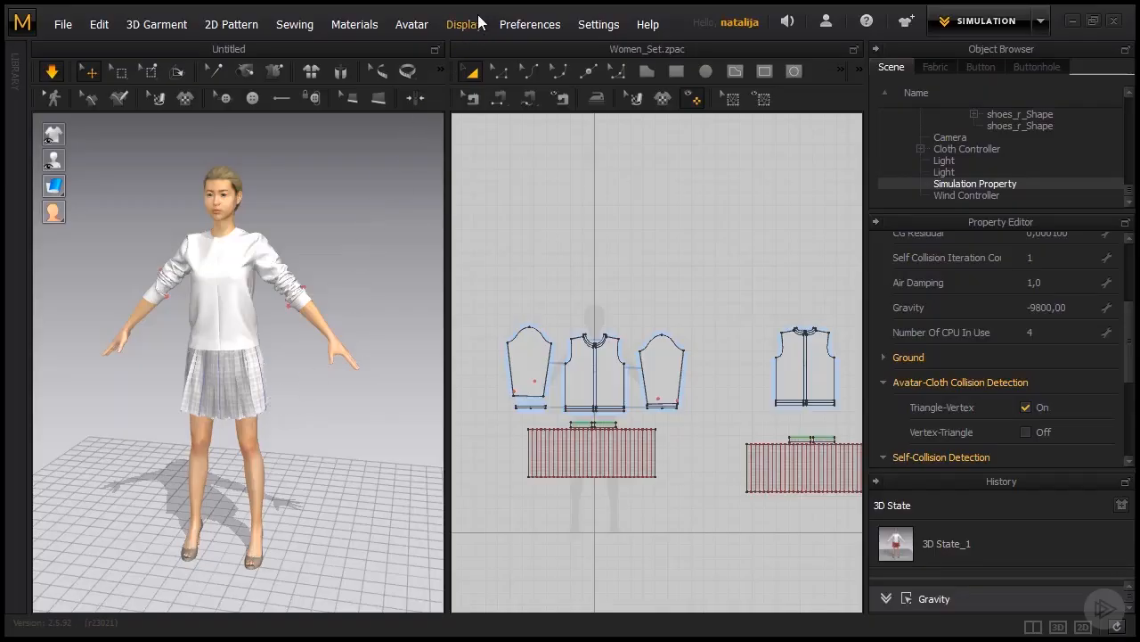
Show the wind controller in the 3D scene and select it to bring up its properties.
{"action": "left_click", "coordinate": [477, 24]}
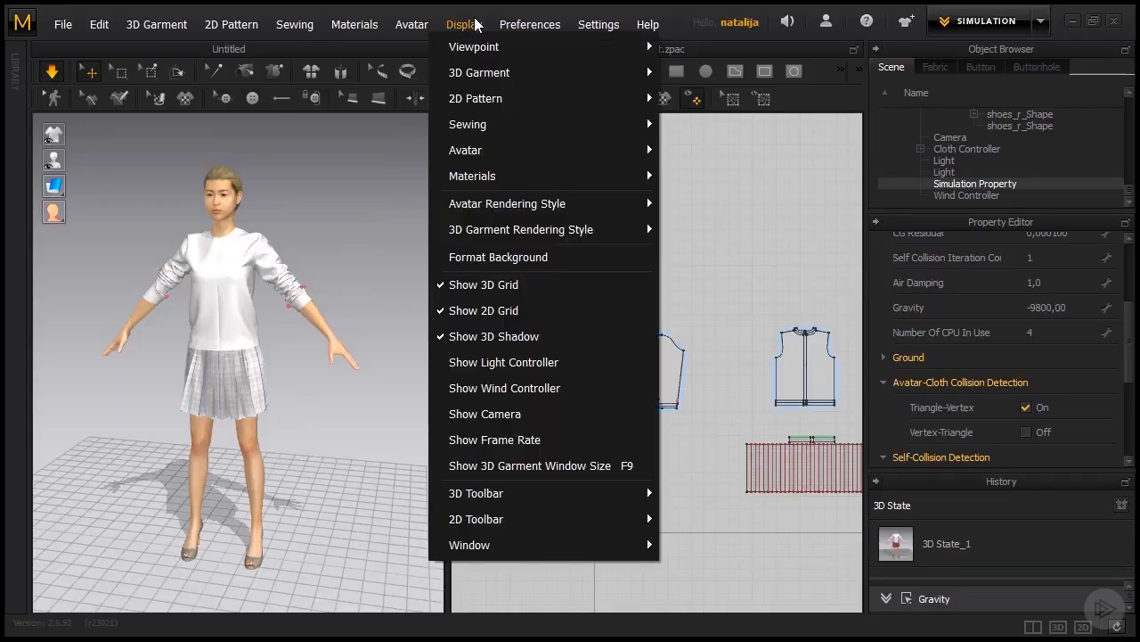
{"action": "left_click", "coordinate": [506, 388]}
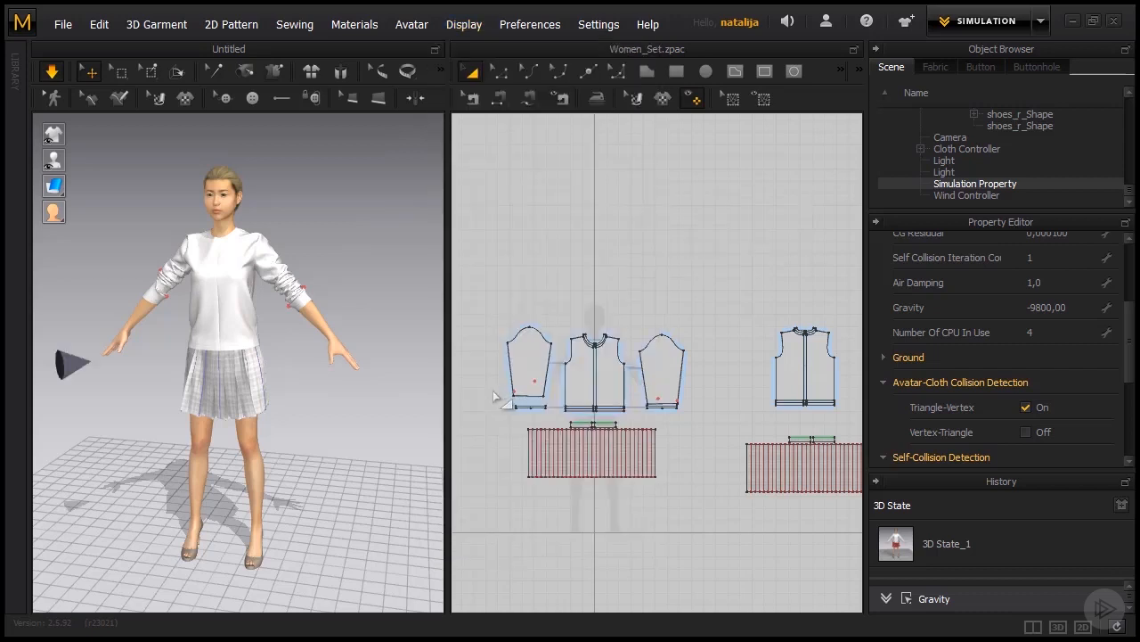
{"action": "right_click_drag", "start_coordinate": [139, 474], "coordinate": [165, 472]}
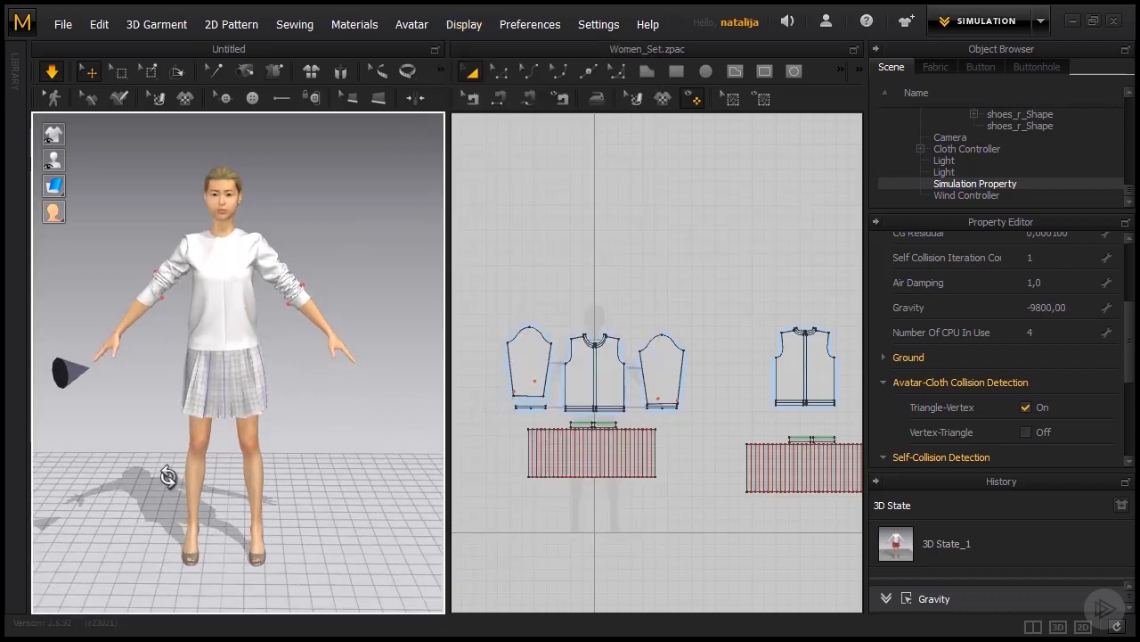
{"action": "left_click", "coordinate": [73, 372]}
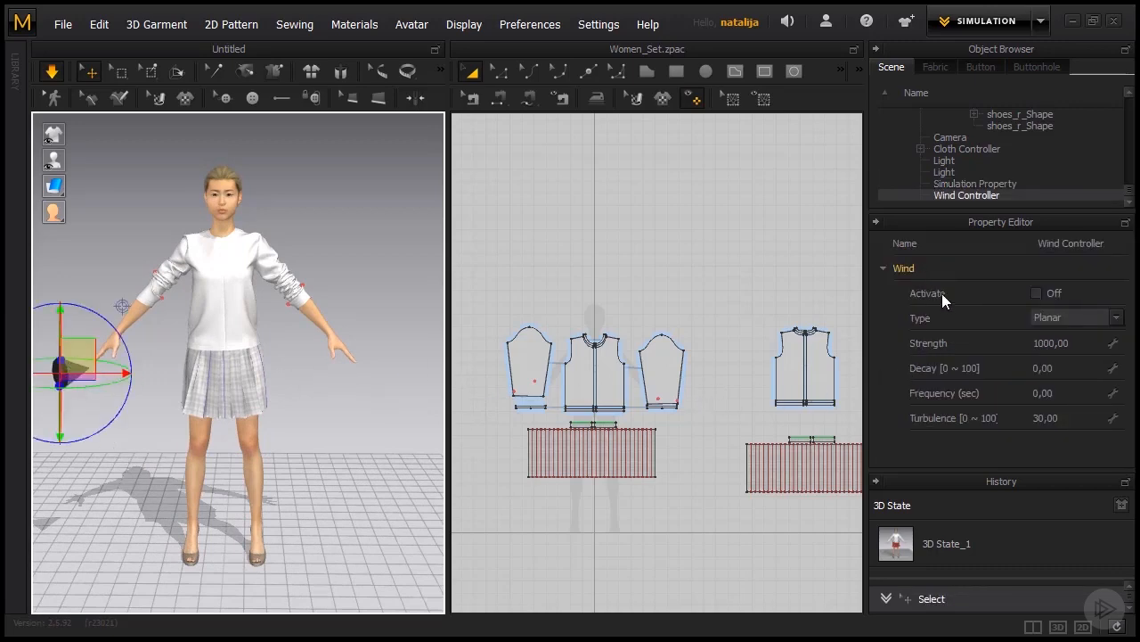
Activate the wind controller and try out its rotation gizmo beside the avatar while the garment simulates.
{"action": "left_click", "coordinate": [1037, 293]}
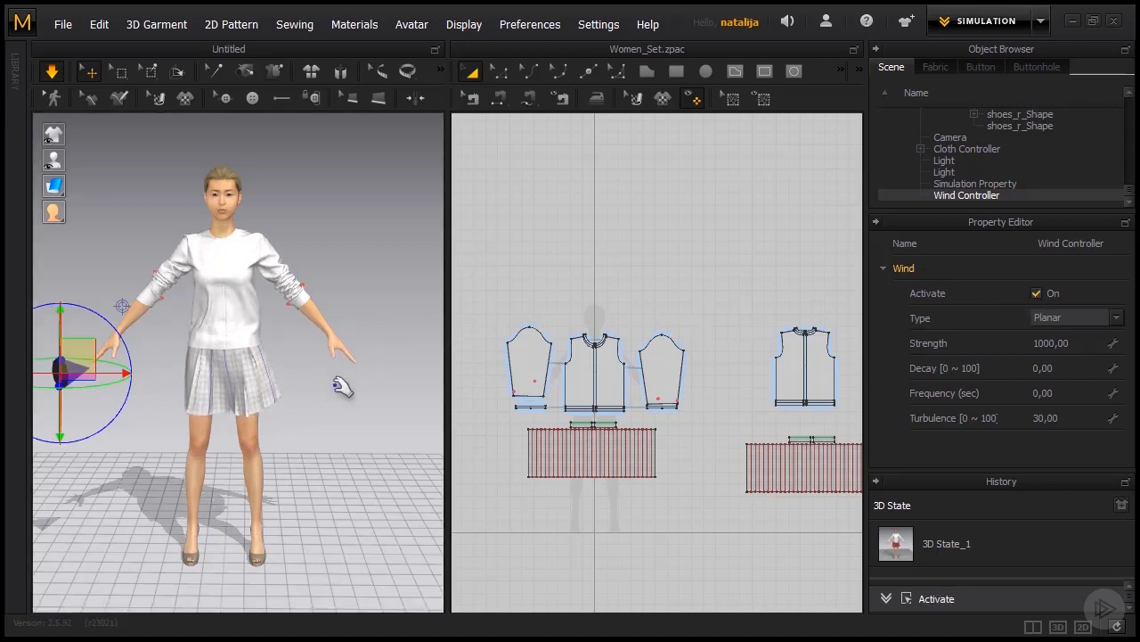
{"action": "right_click_drag", "start_coordinate": [273, 402], "coordinate": [318, 395]}
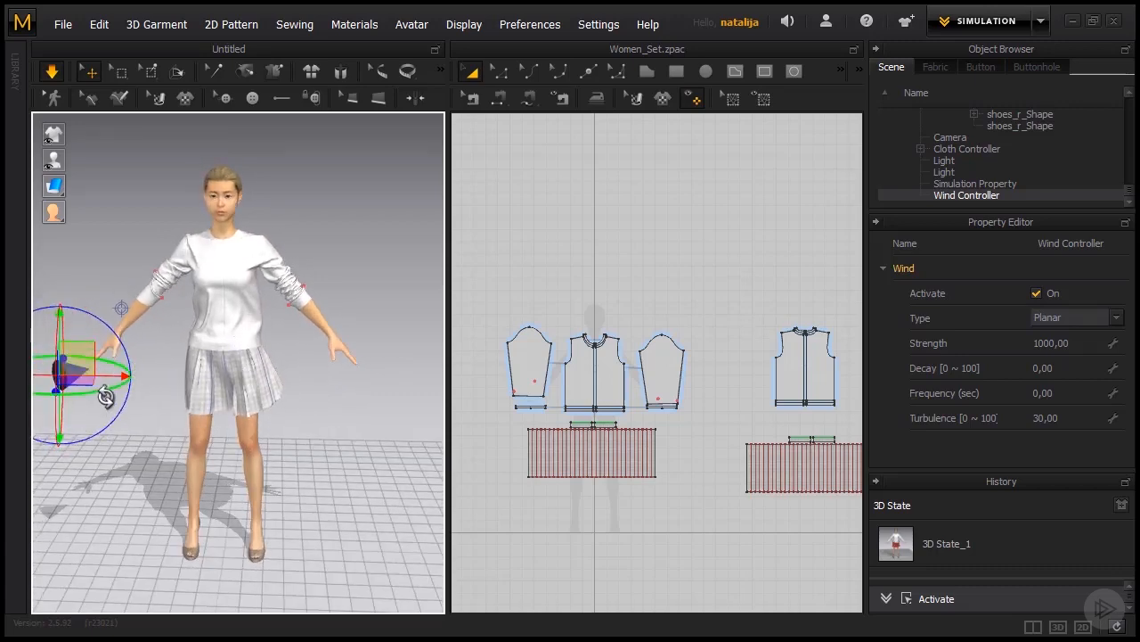
{"action": "left_click", "coordinate": [105, 401]}
{"action": "left_click", "coordinate": [75, 383]}
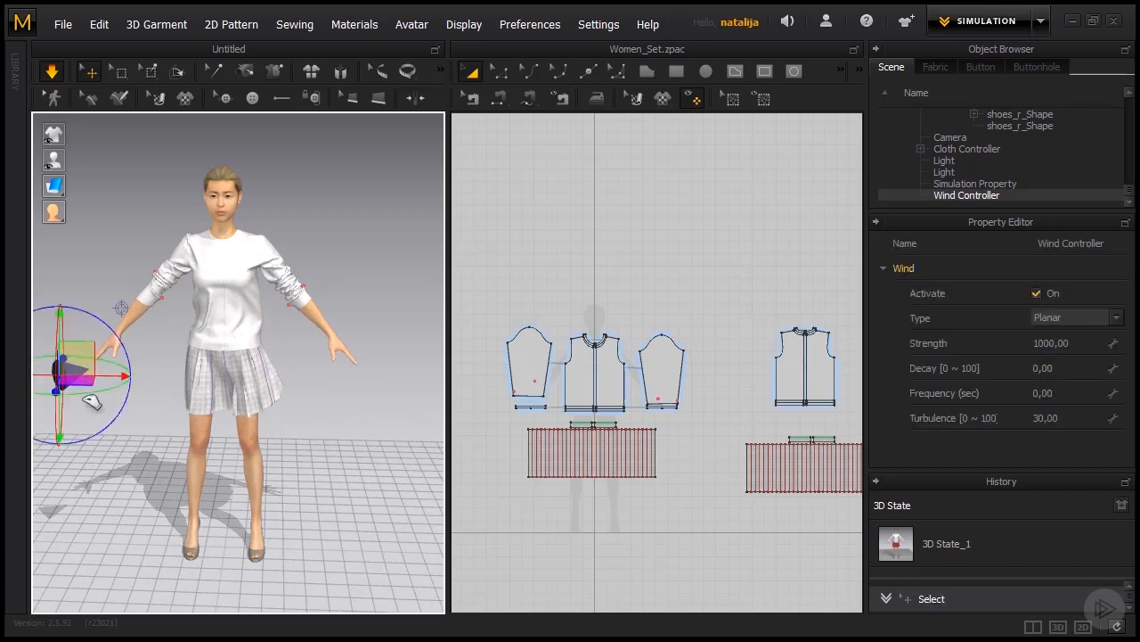
{"action": "left_click_drag", "start_coordinate": [83, 397], "coordinate": [107, 398]}
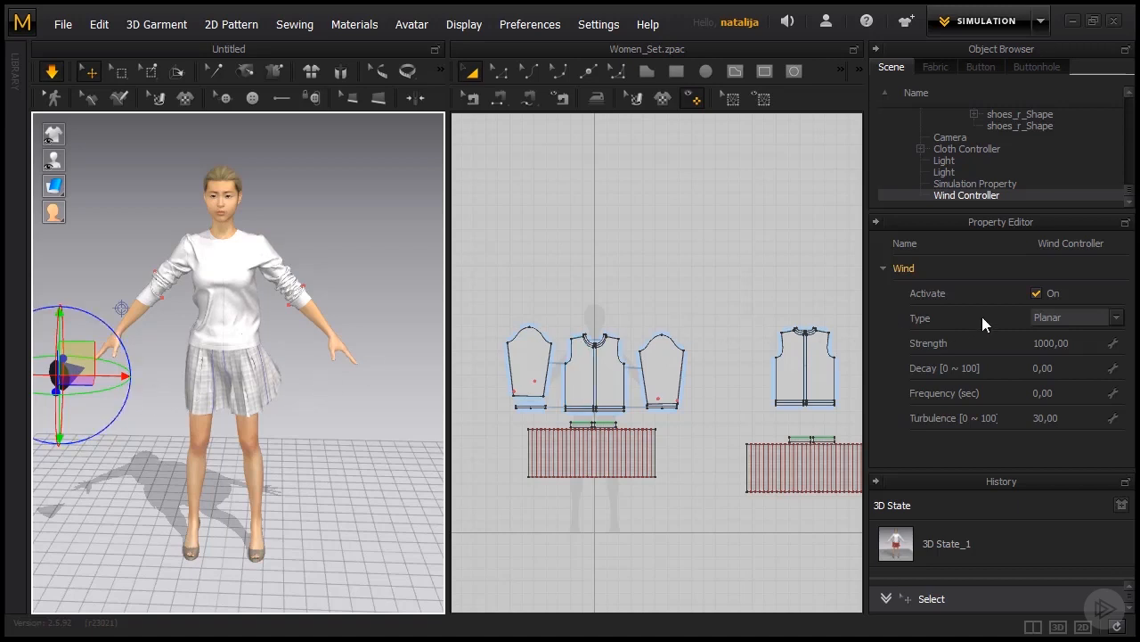
Try the Spherical wind type on the garment, and return the wind controller's type to Planar.
{"action": "left_click", "coordinate": [1070, 316]}
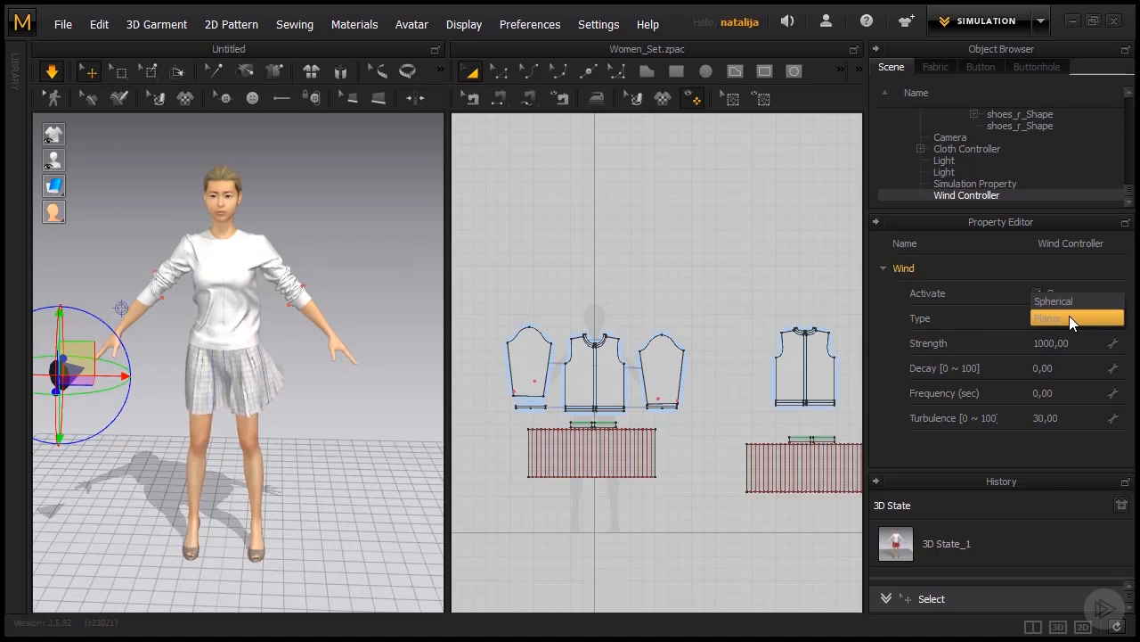
{"action": "left_click", "coordinate": [1068, 303]}
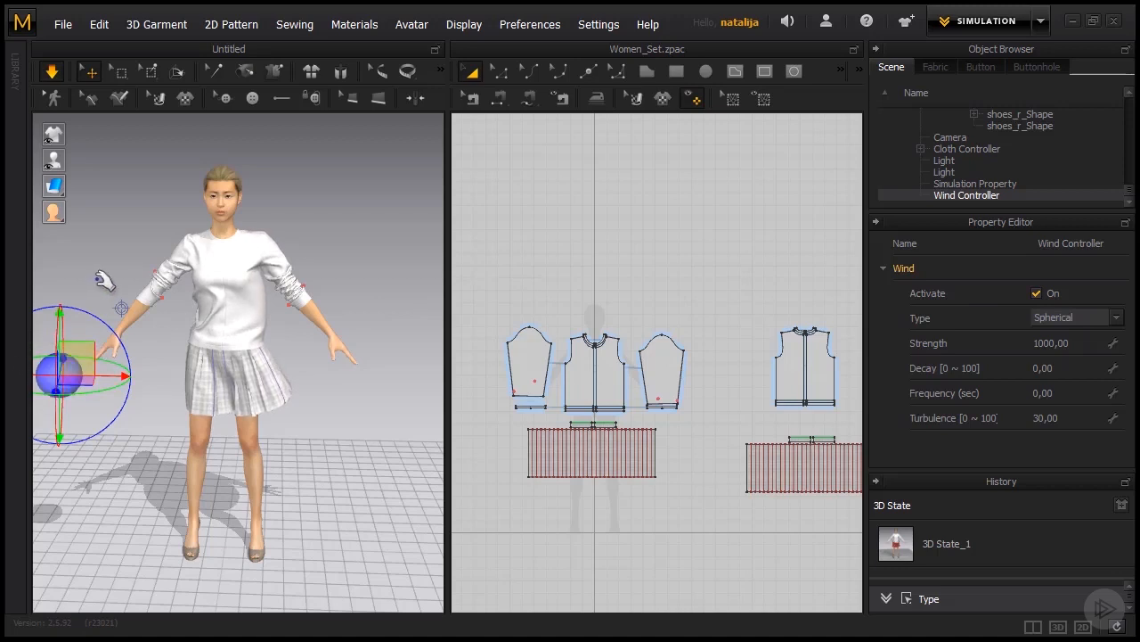
{"action": "middle_click_drag", "start_coordinate": [101, 286], "coordinate": [124, 288]}
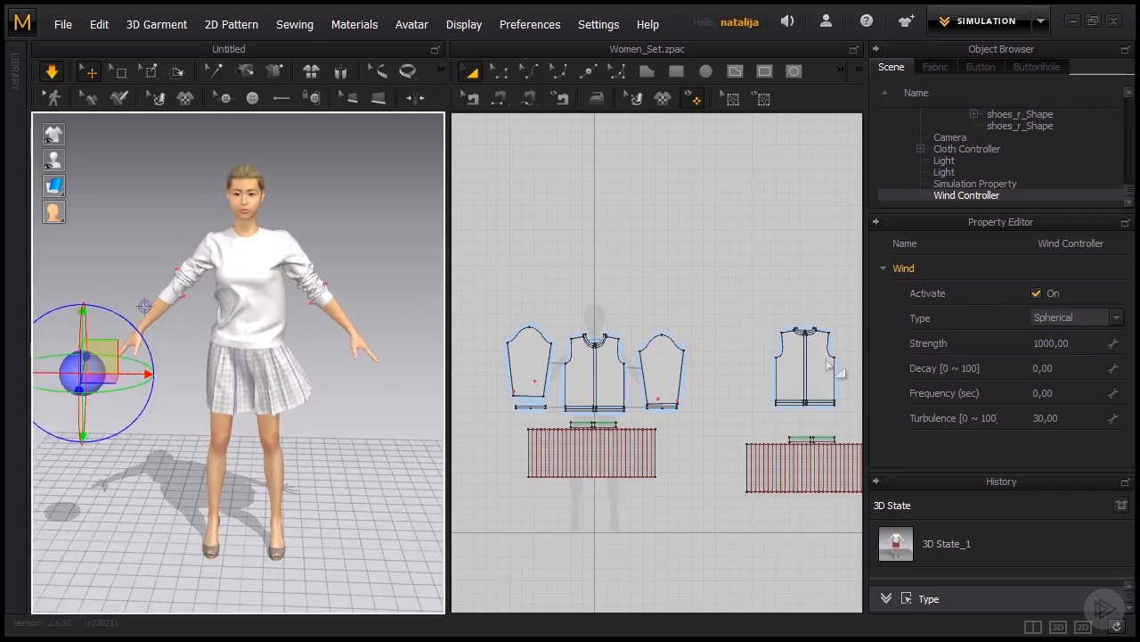
{"action": "left_click", "coordinate": [1041, 319]}
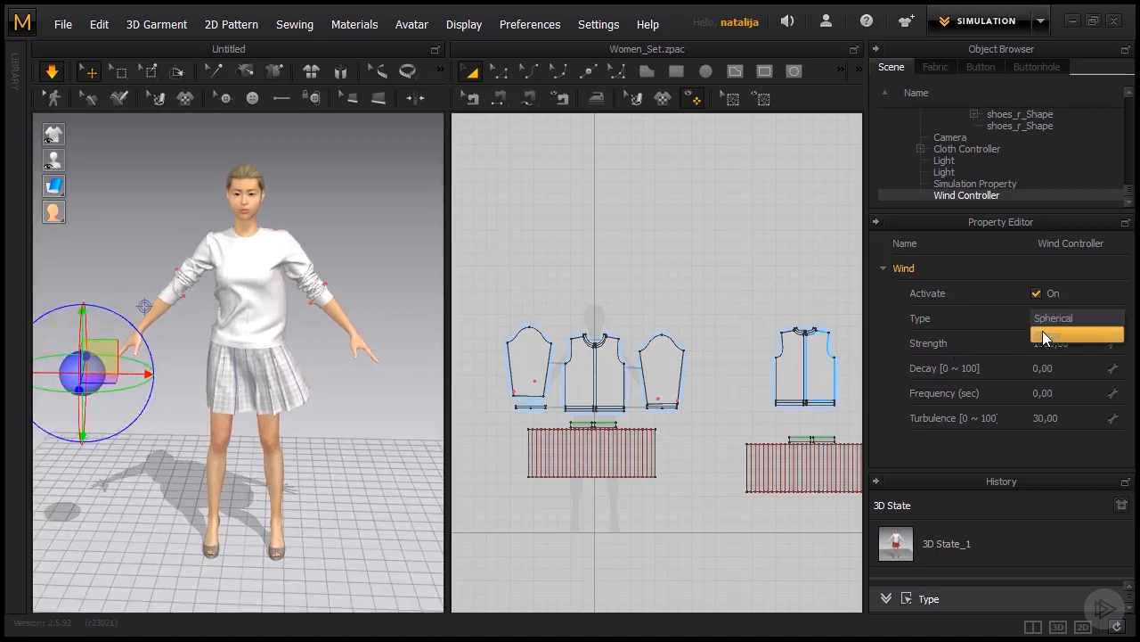
{"action": "left_click", "coordinate": [1044, 334]}
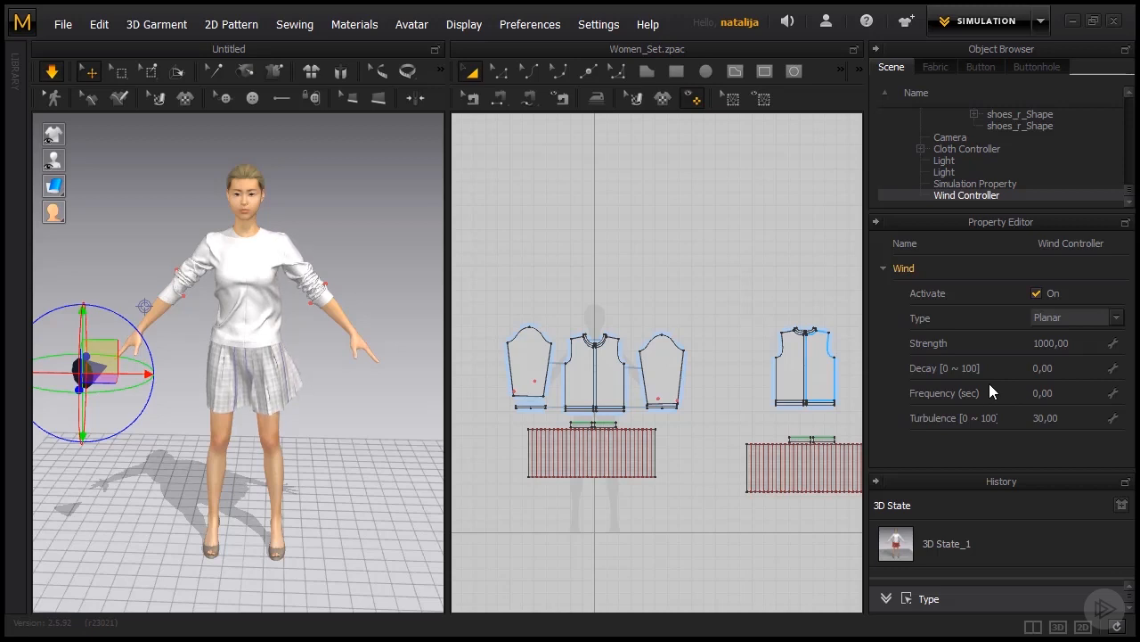
Set the wind controller's frequency to 5 seconds.
{"action": "left_click", "coordinate": [1056, 393]}
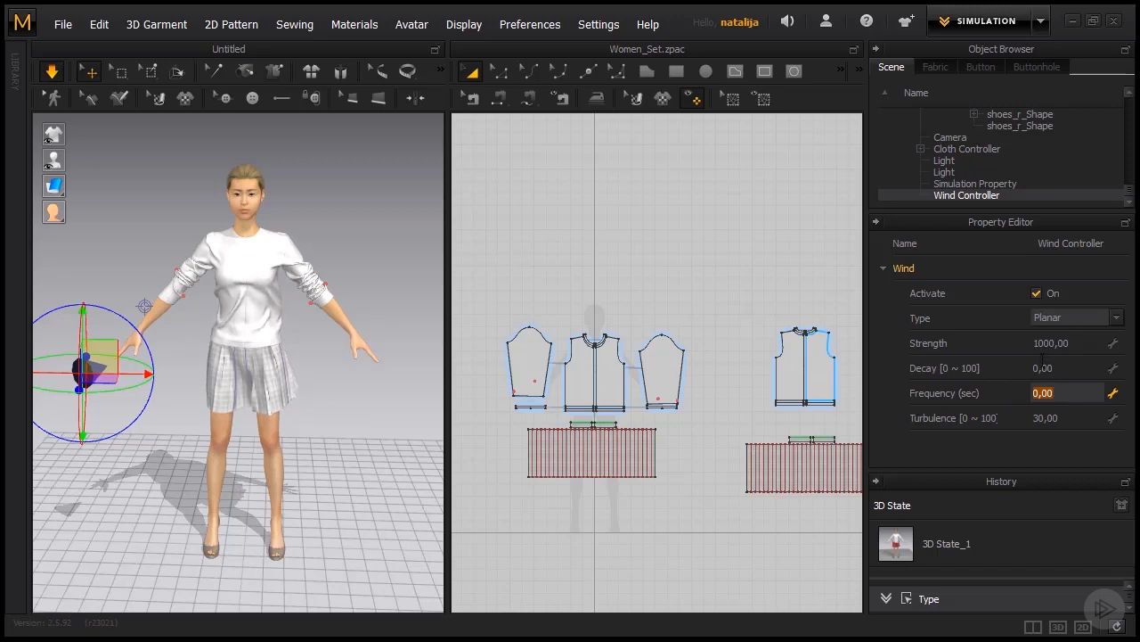
{"action": "type", "text": "5"}
{"action": "key", "text": "Return"}
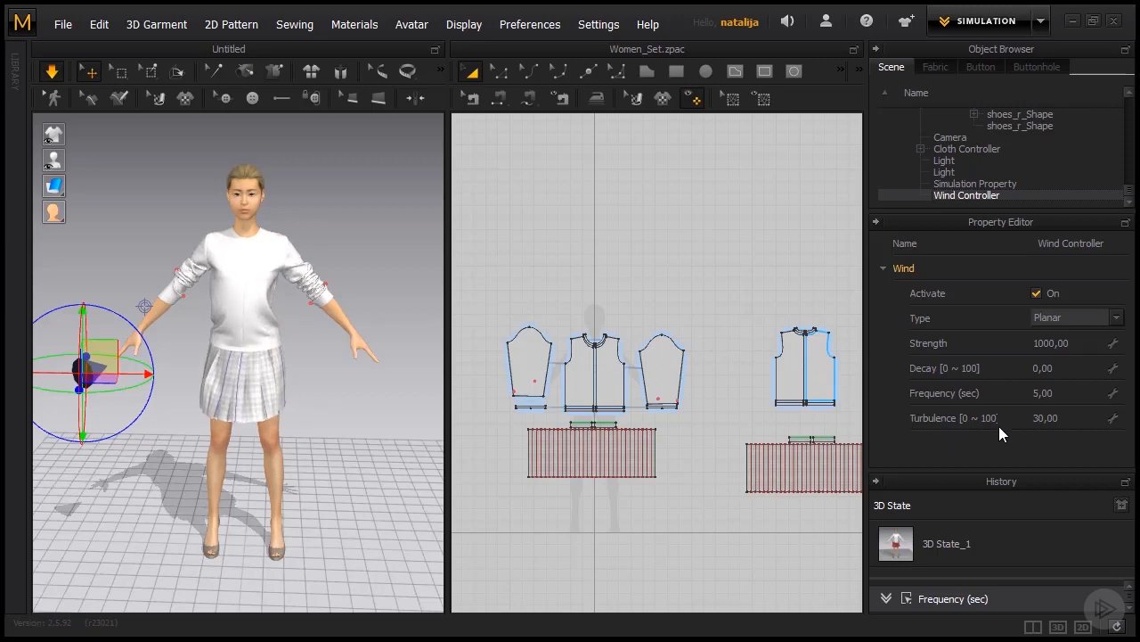
Set the wind controller's turbulence to 100 and stop the garment simulation.
{"action": "left_click", "coordinate": [1070, 416]}
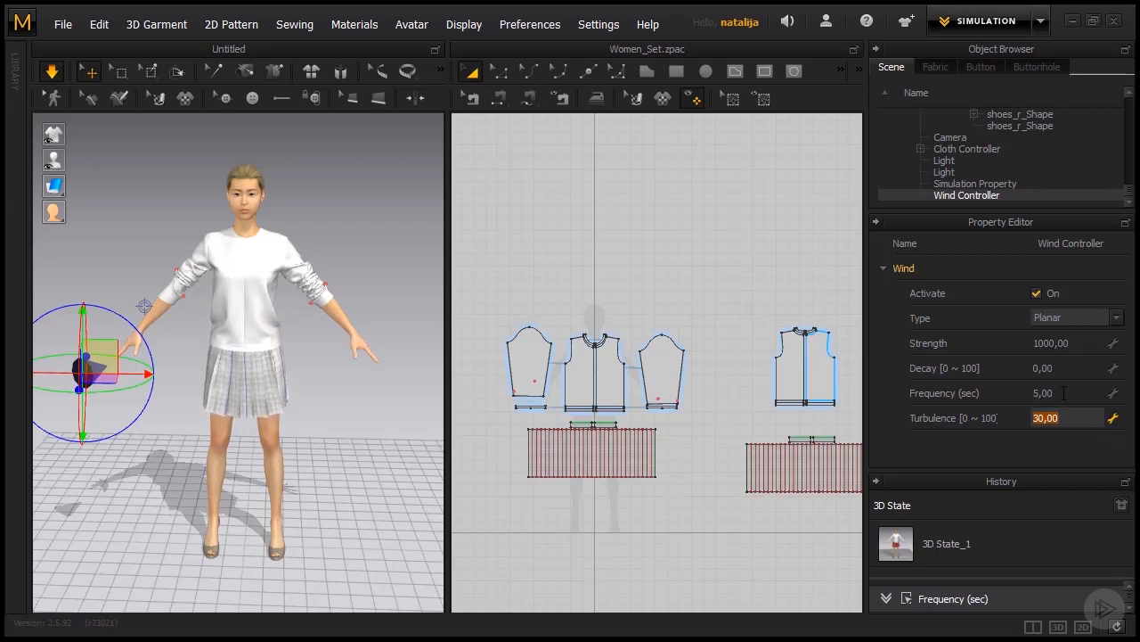
{"action": "type", "text": "100"}
{"action": "key", "text": "Return"}
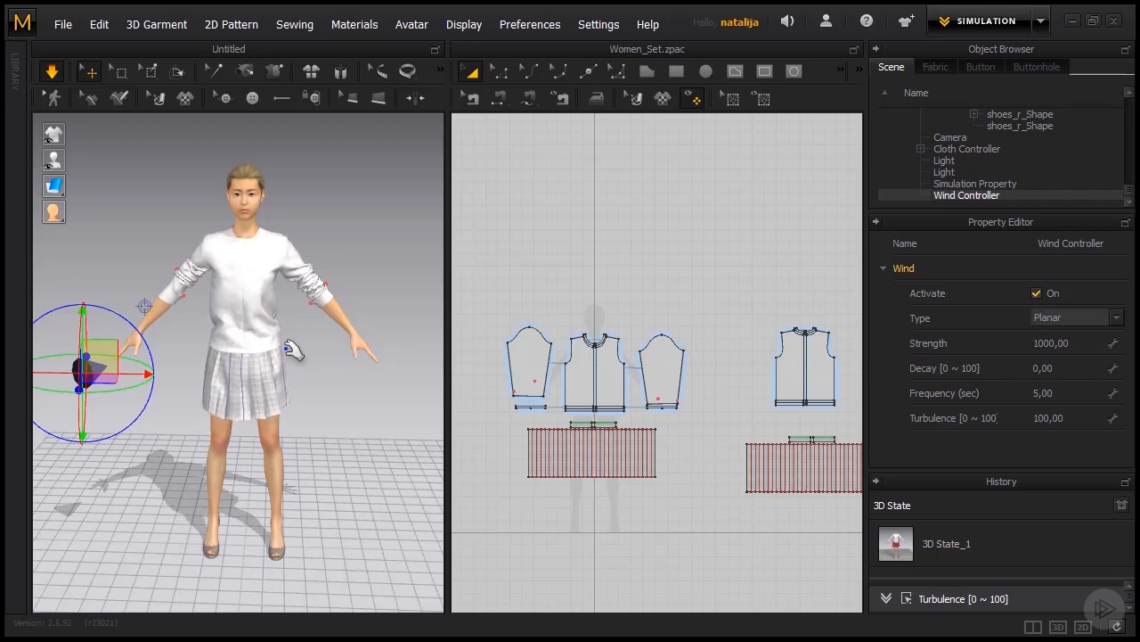
{"action": "key", "text": "space"}
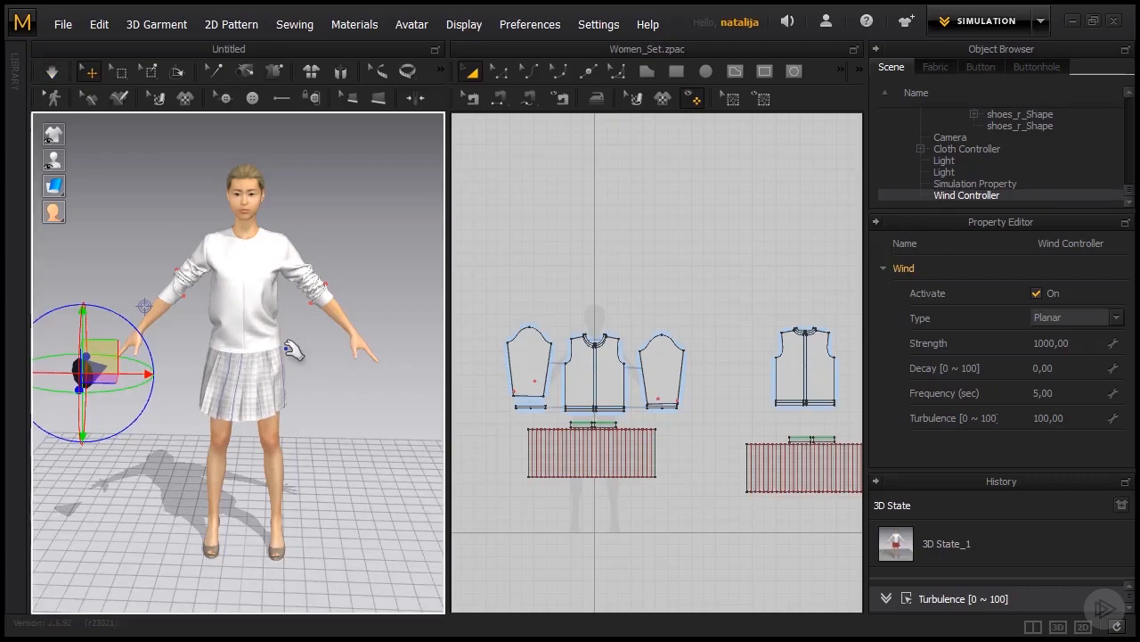